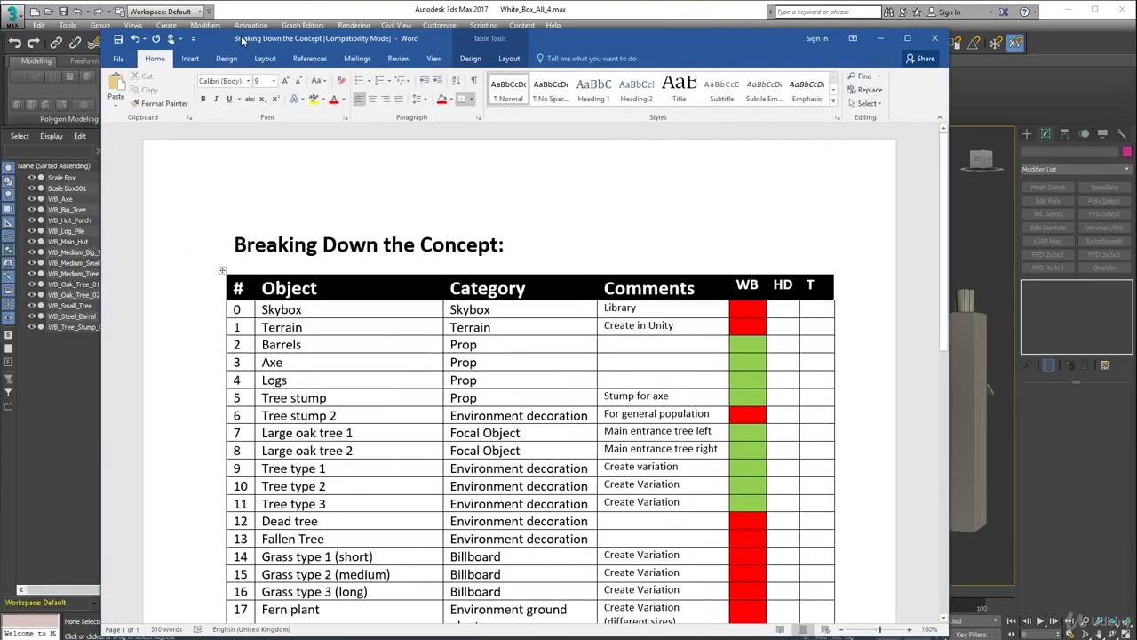
Review the asset breakdown table down to its last rows, highlighting the Hut (door) entry
left_click_drag(241, 35, 249, 61)
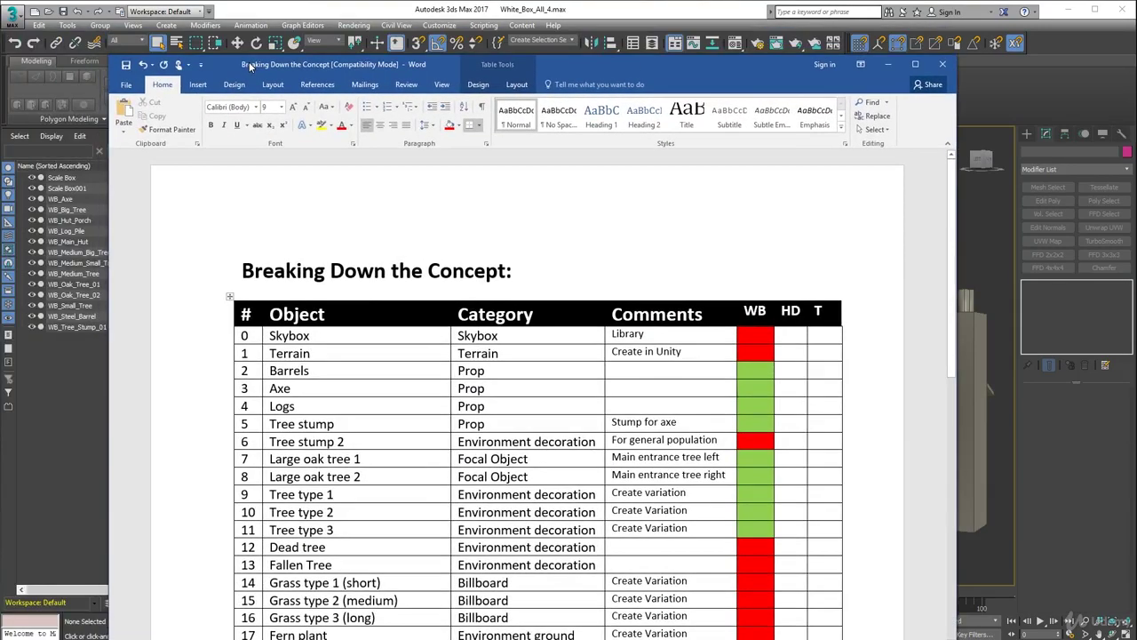
scroll(346, 253, "down", 7)
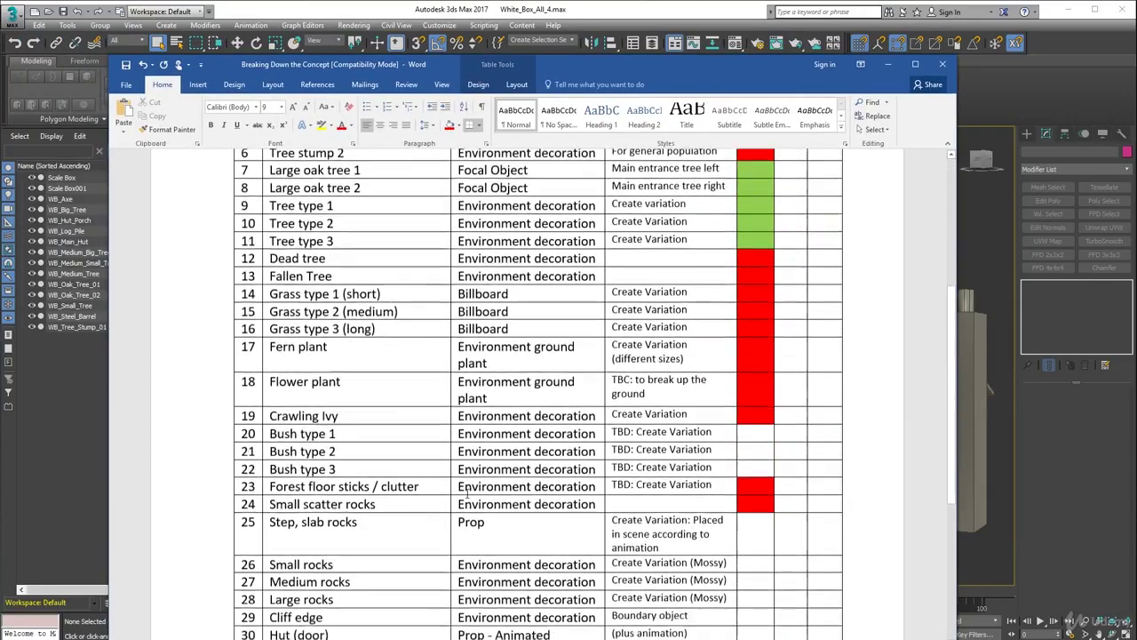
scroll(363, 438, "down", 1)
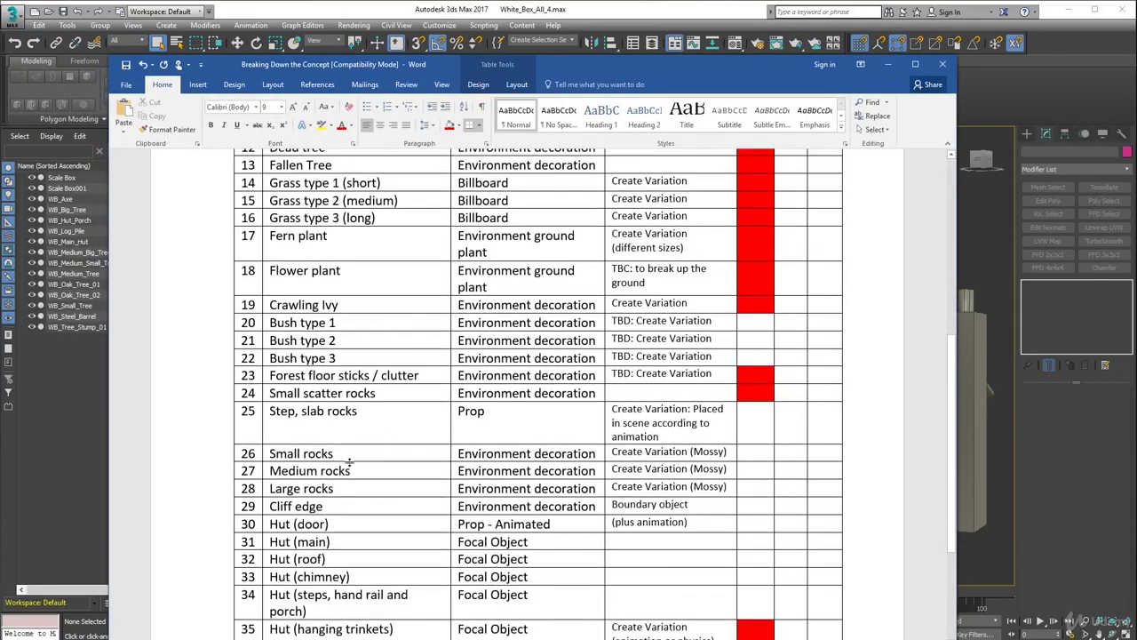
scroll(347, 453, "down", 2)
scroll(338, 442, "down", 1)
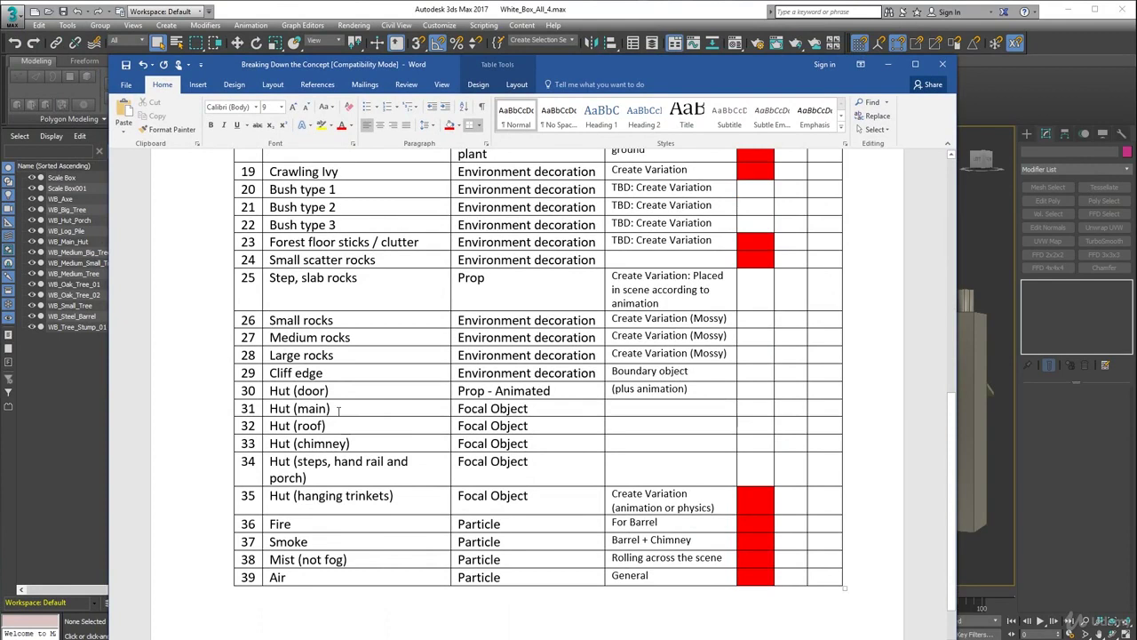
left_click_drag(429, 392, 578, 391)
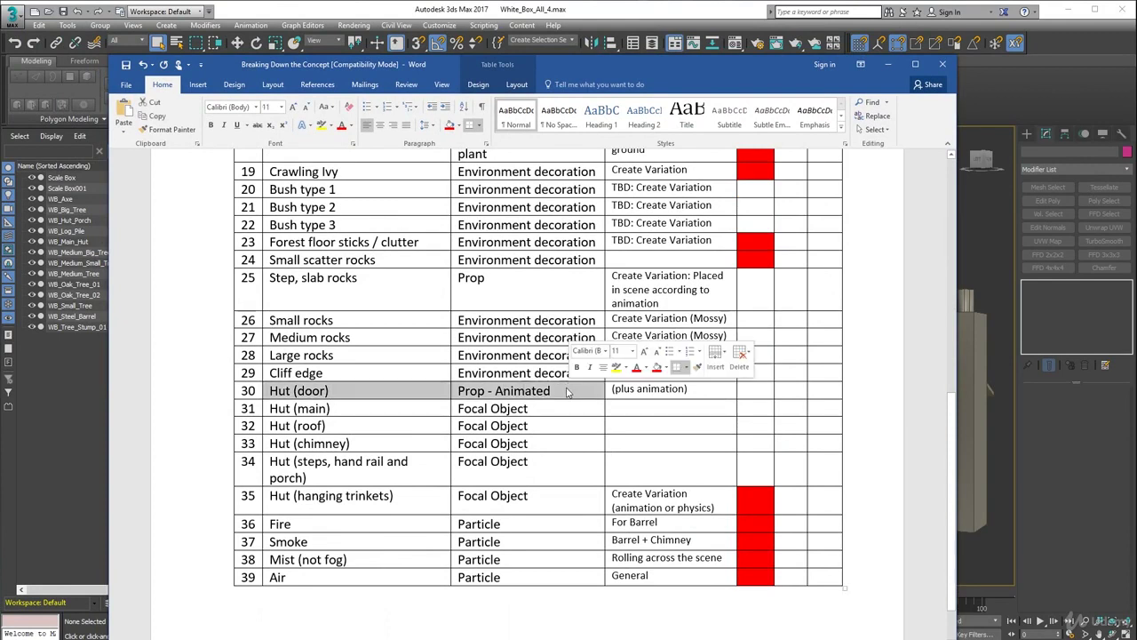
left_click(398, 410)
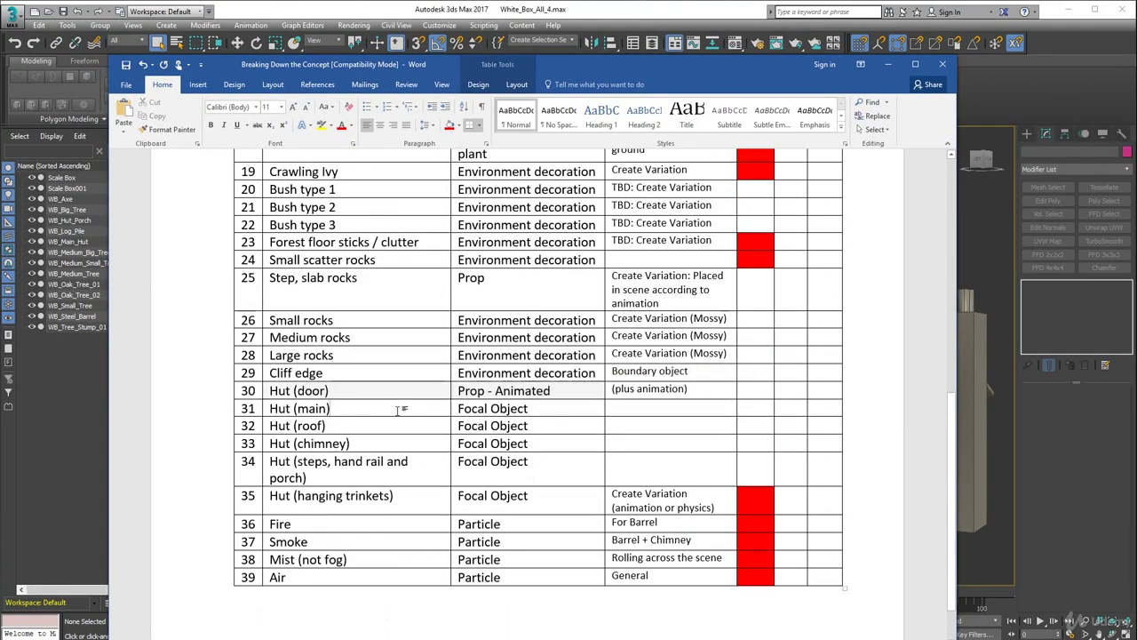
Shade the WB cells green for the Hut (main), Hut (roof), Hut (chimney) and Hut (steps, hand rail and porch) rows
left_click(745, 408)
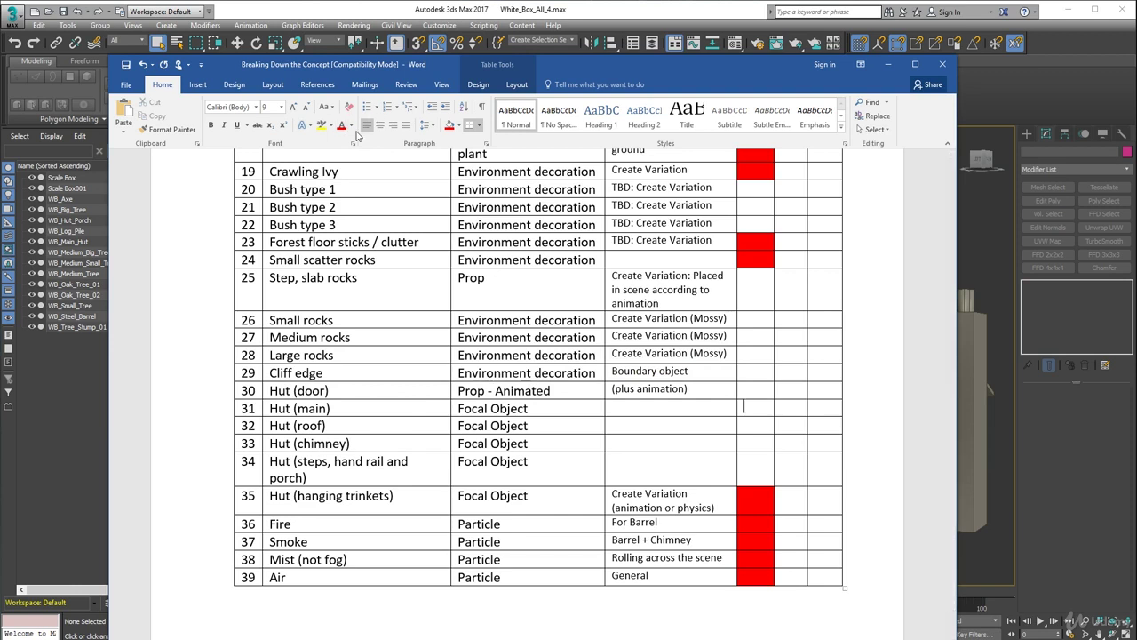
left_click(459, 126)
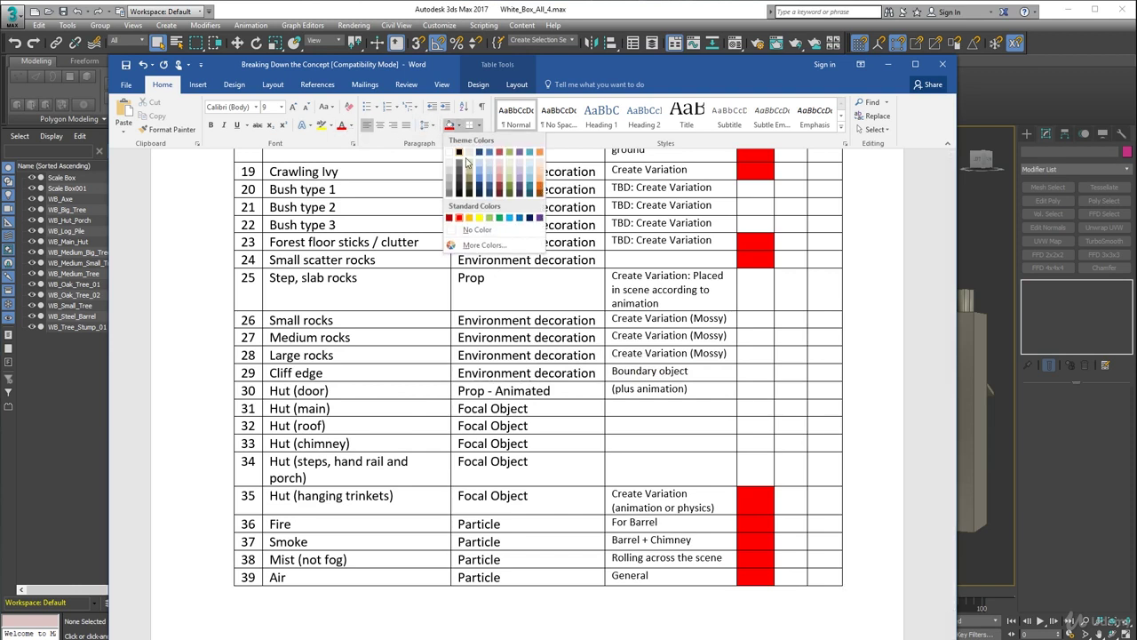
left_click(488, 217)
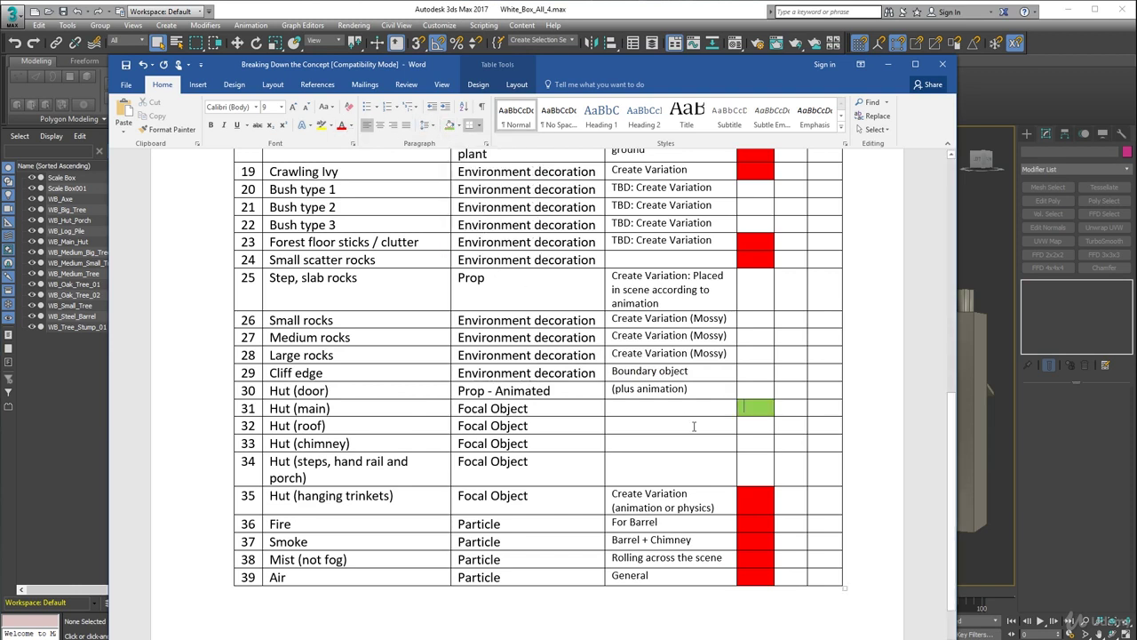
left_click(774, 433)
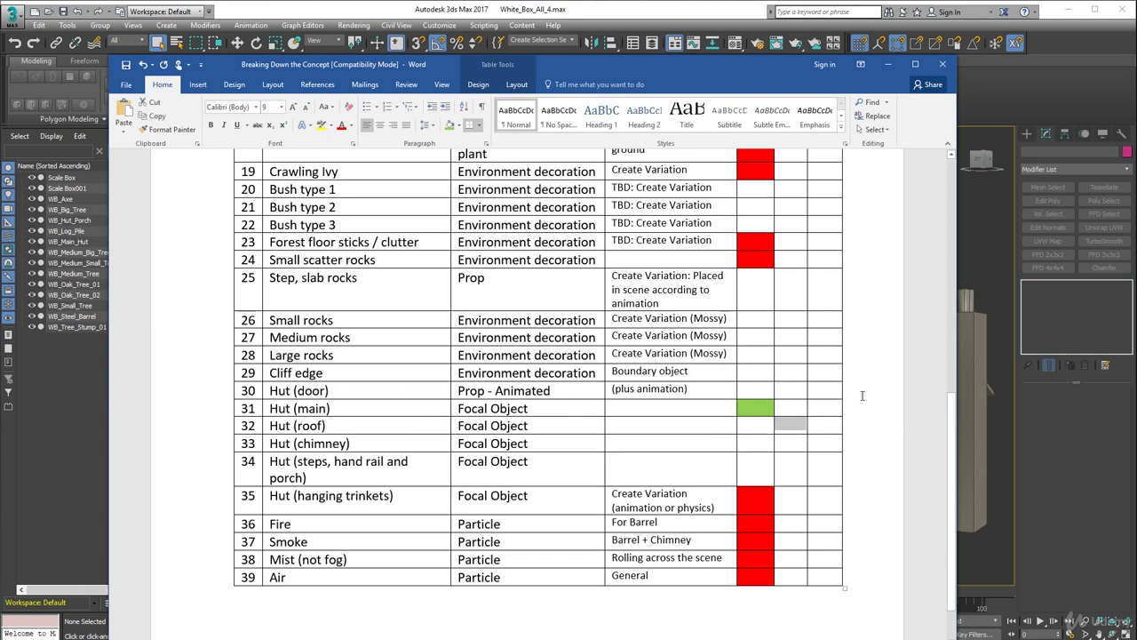
left_click(766, 424)
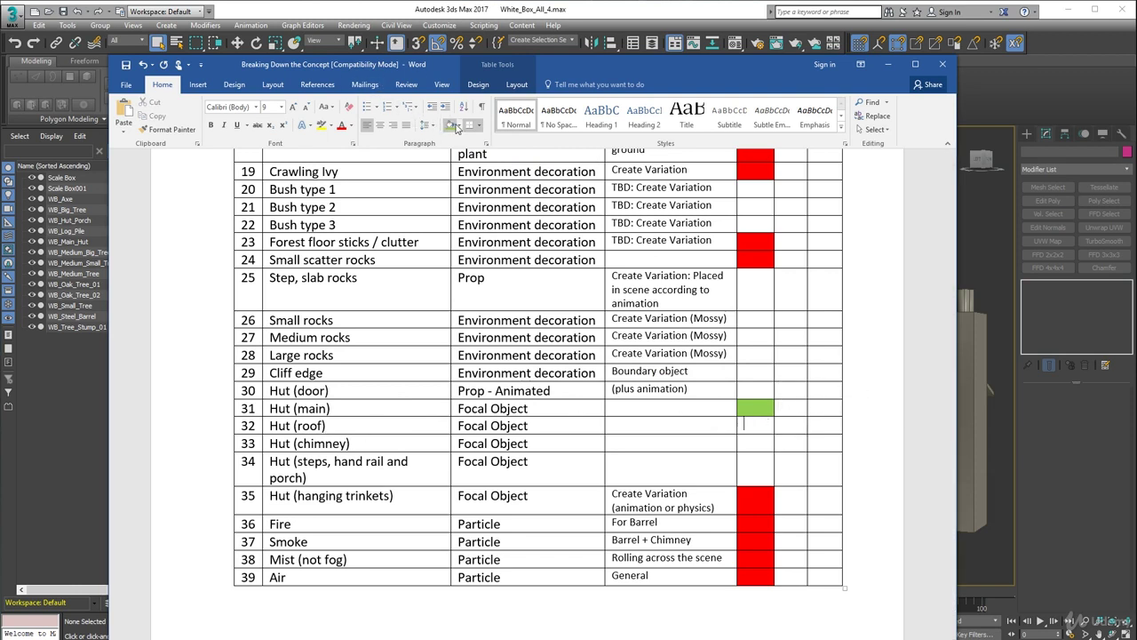
left_click(450, 126)
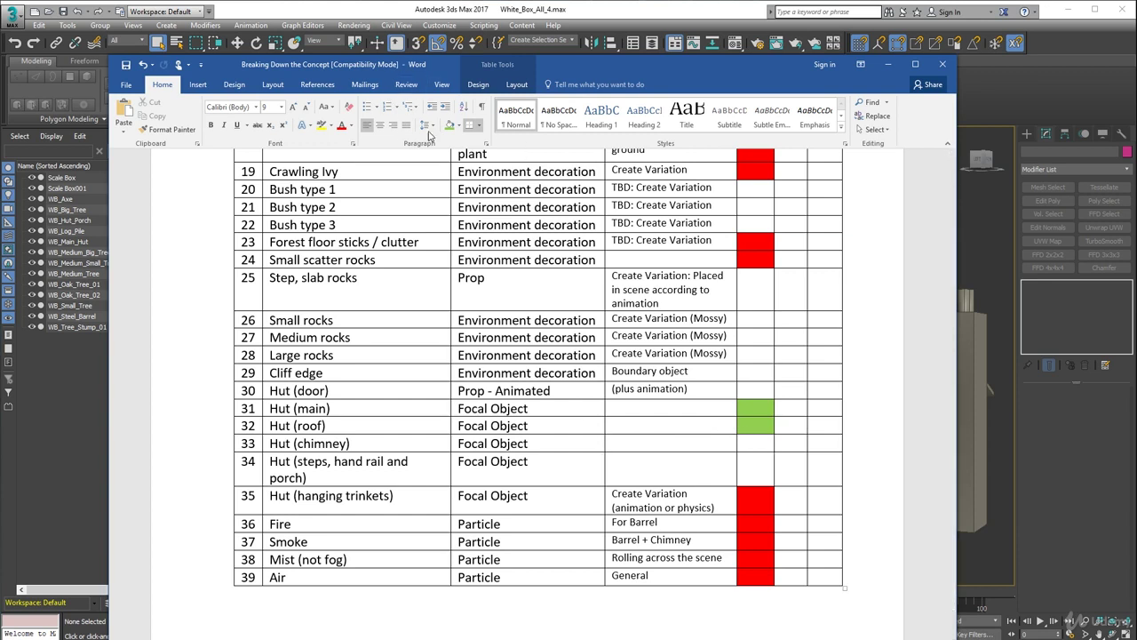
left_click(449, 125)
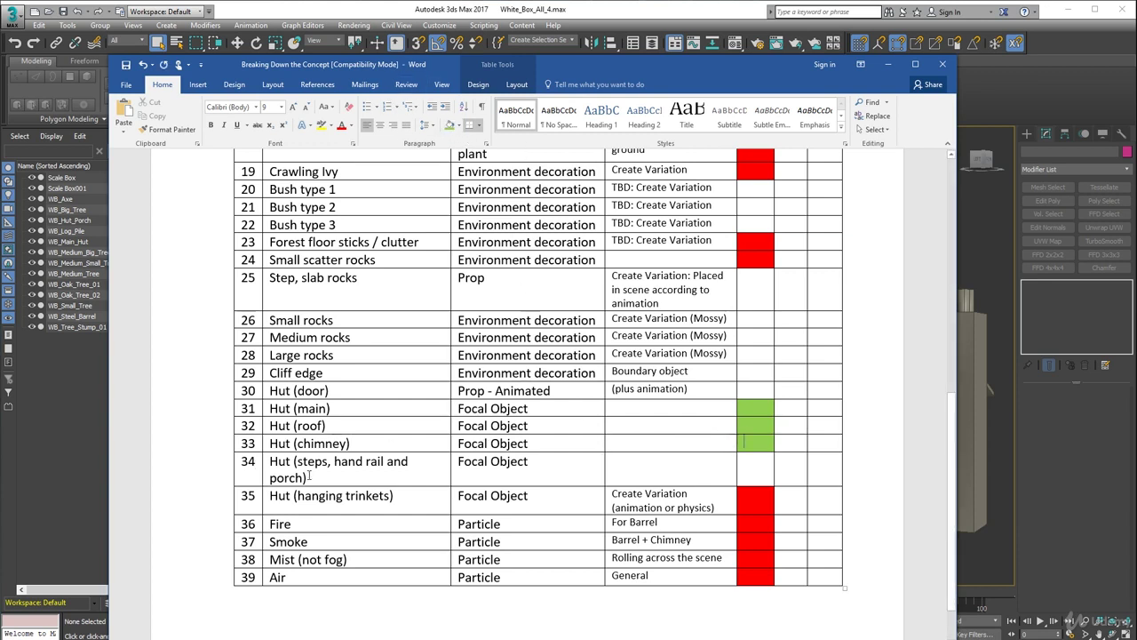
left_click(309, 476)
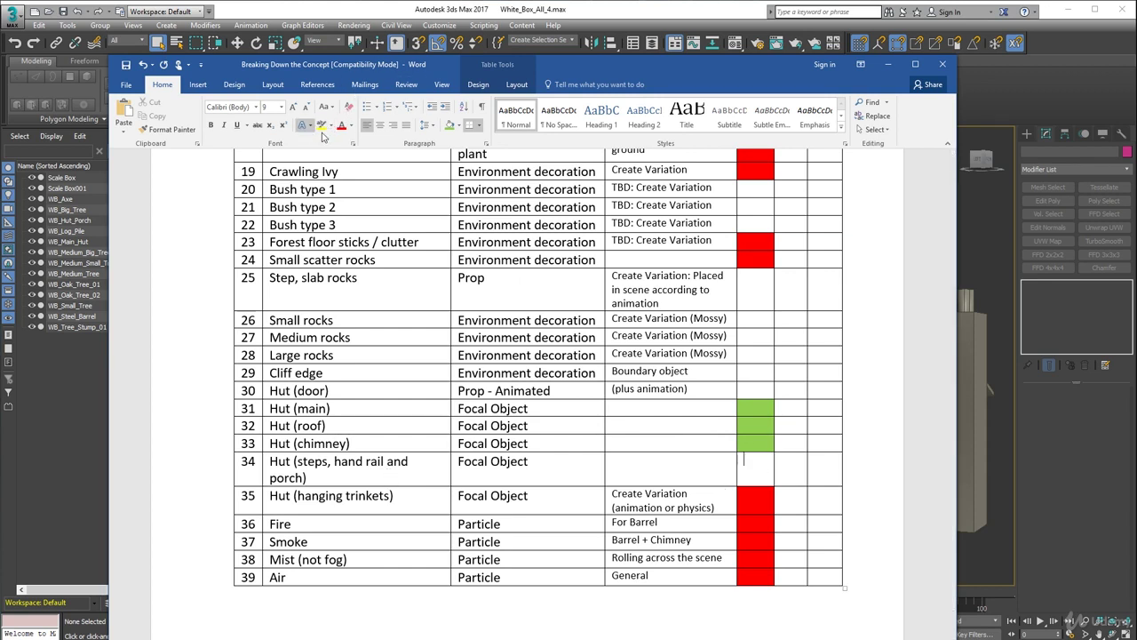
left_click(449, 125)
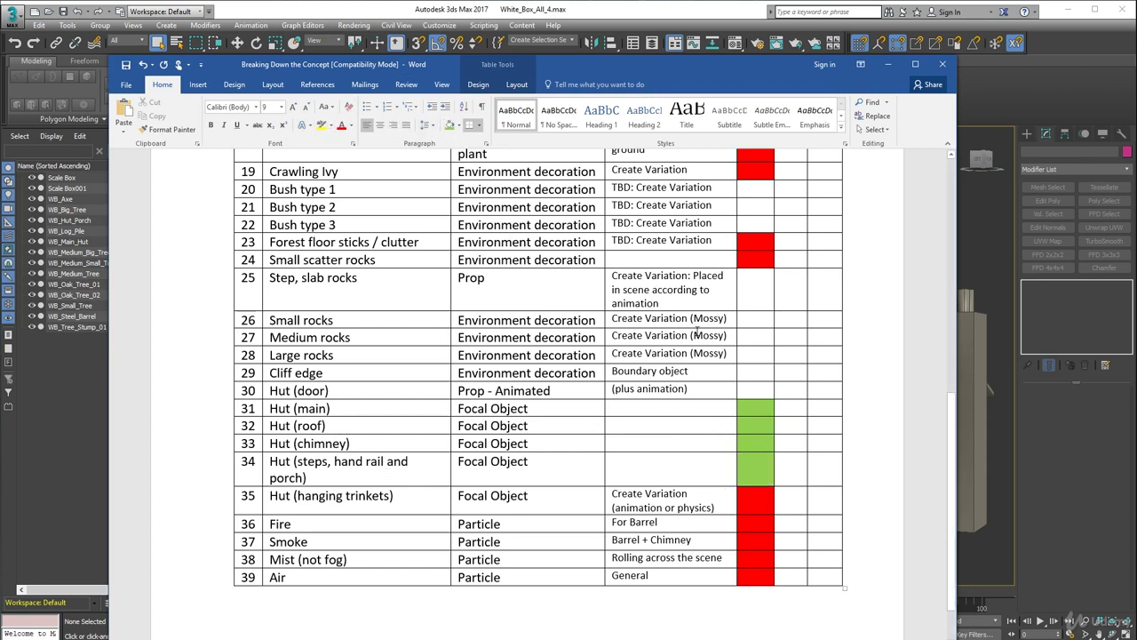
Check the remaining table rows, highlight the Hut (door) row, and switch to the 3ds Max scene
scroll(696, 331, "down", 2)
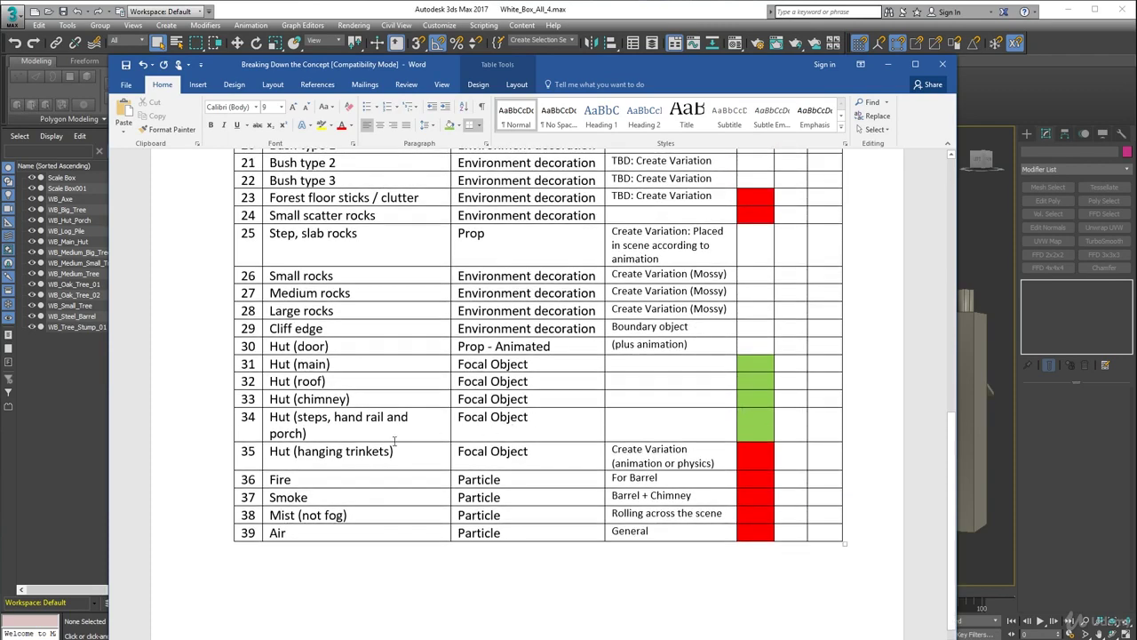
scroll(379, 439, "up", 1)
scroll(378, 439, "up", 3)
scroll(342, 498, "down", 1)
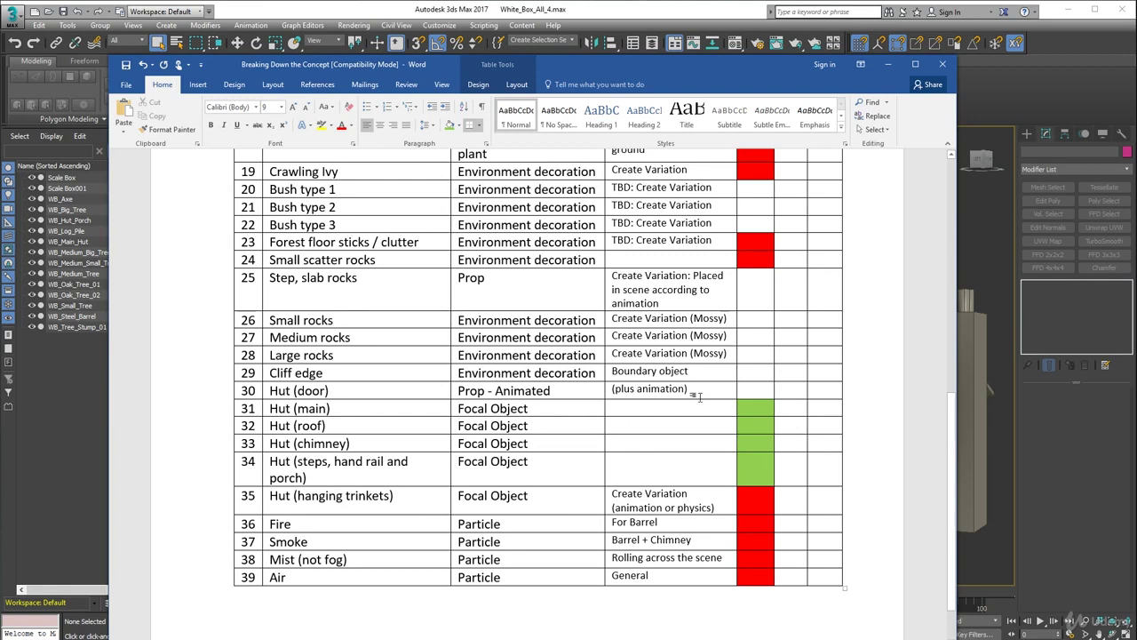
left_click_drag(709, 388, 258, 391)
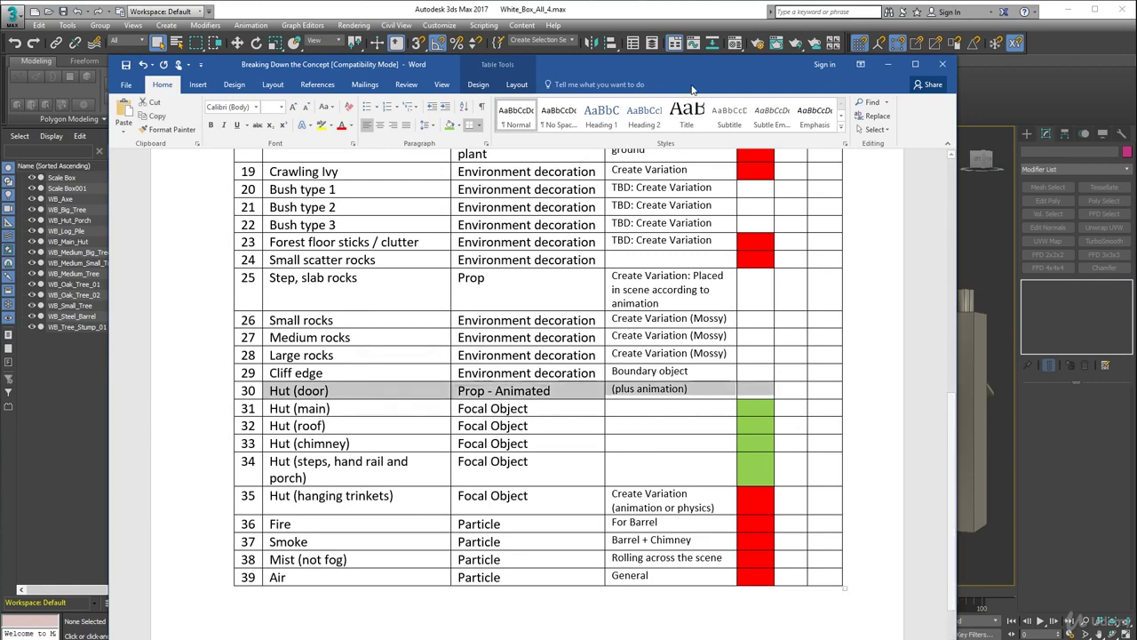
left_click_drag(735, 62, 704, 65)
key("super+Down")
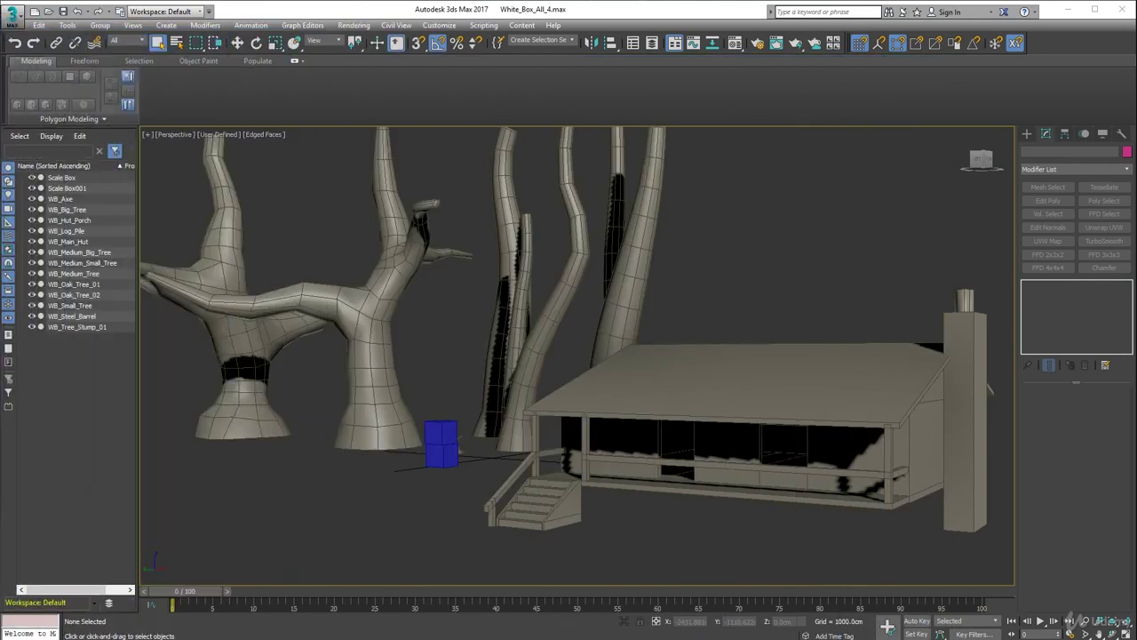
Isolate the WB_Main_Hut object in the perspective view
middle_click_drag(723, 318, 536, 267)
left_click(570, 250)
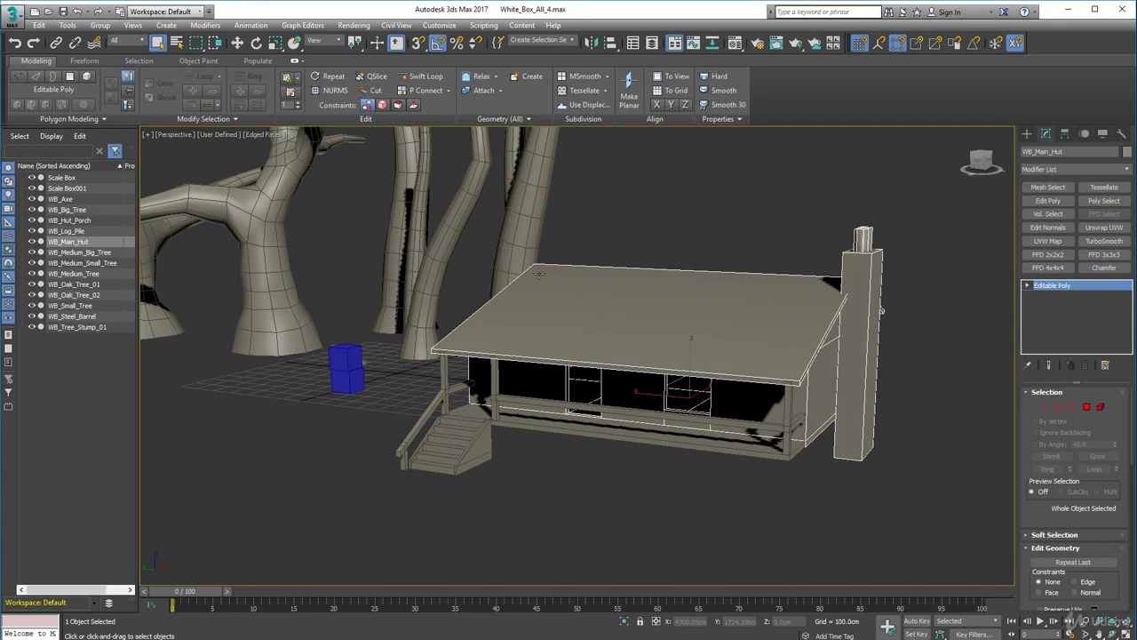
right_click(656, 285)
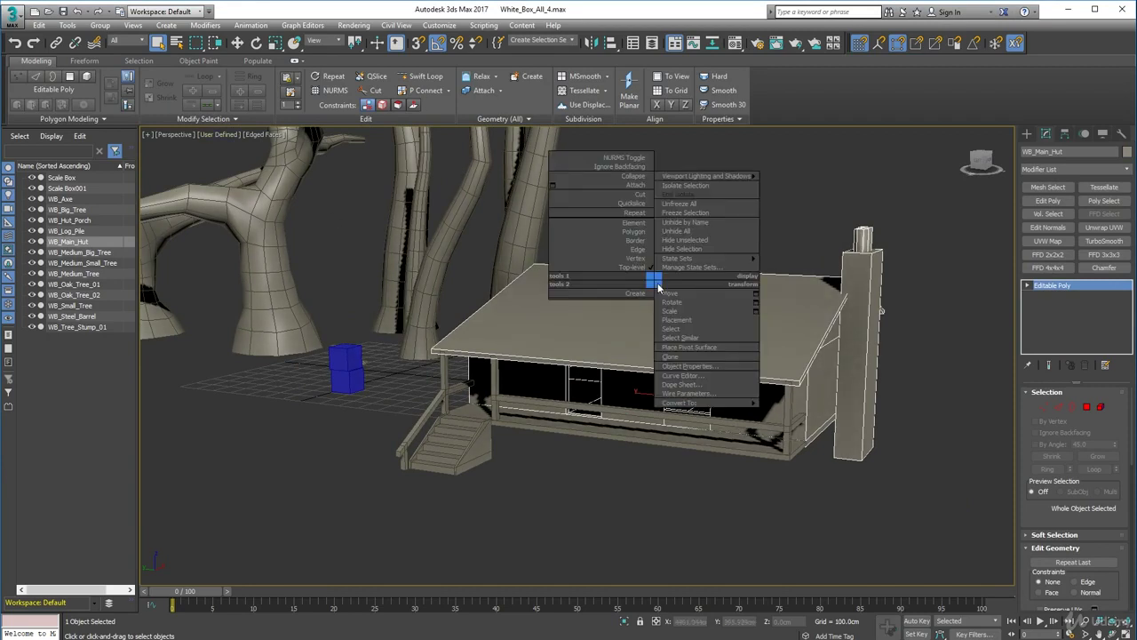
left_click(691, 184)
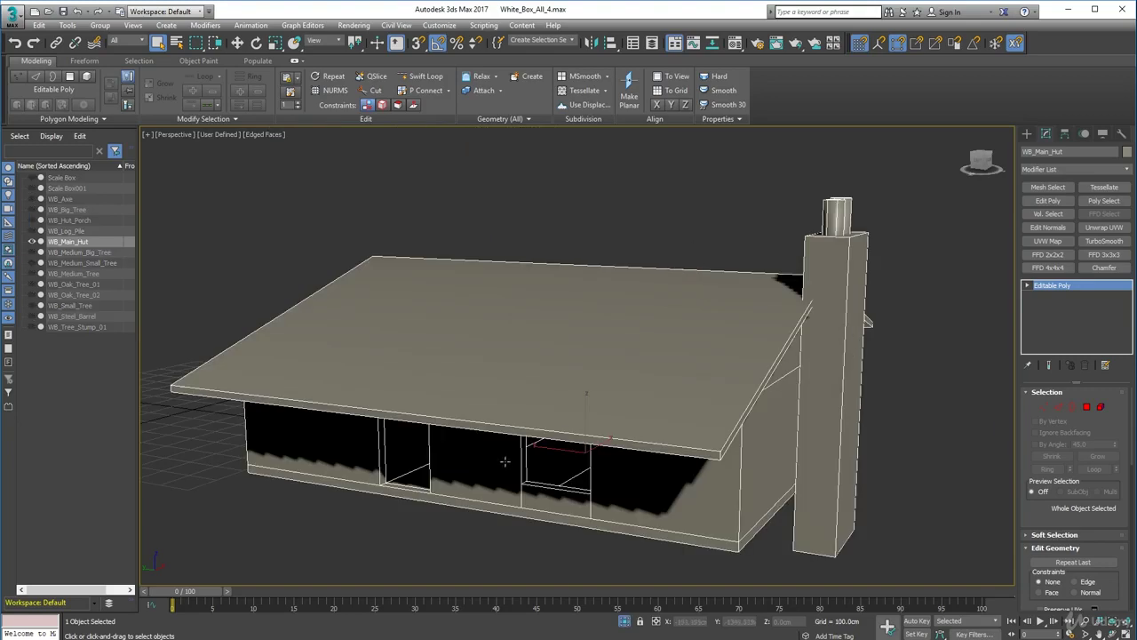
Turn off shadows in the perspective view to show the hut's front wall and door opening clearly
middle_click_drag(503, 461, 634, 415, "alt")
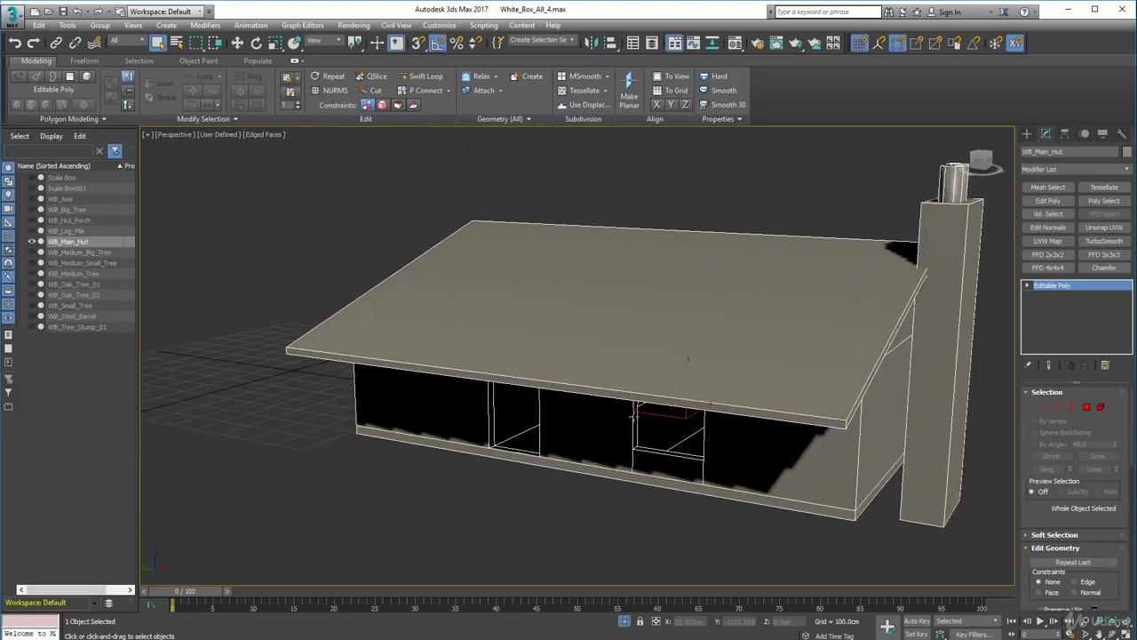
left_click(213, 135)
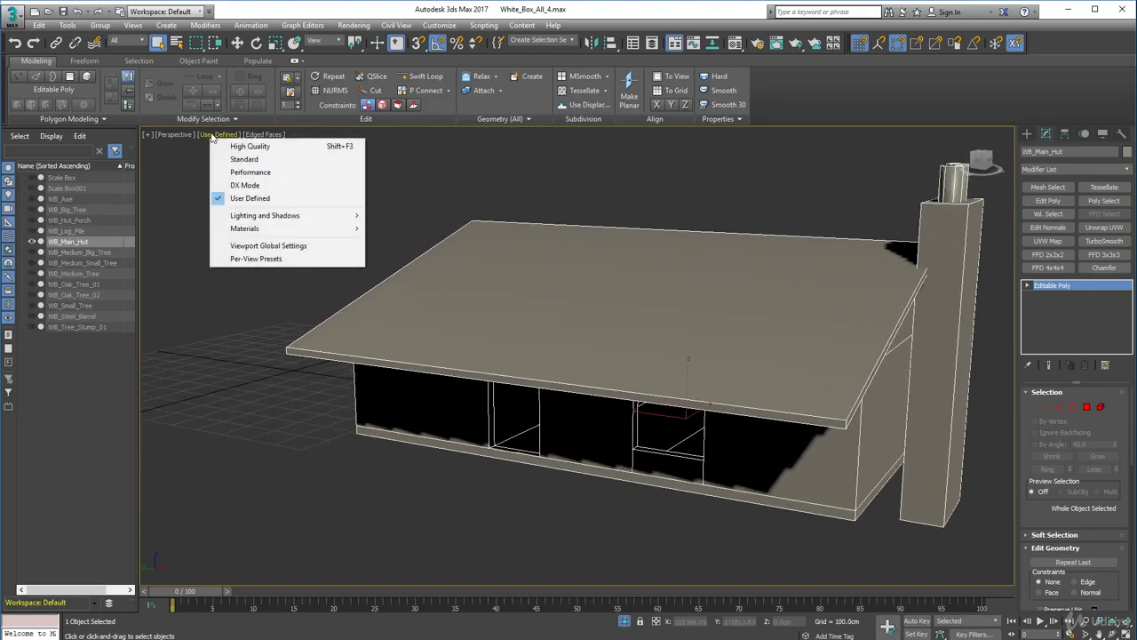
mouse_move(267, 215)
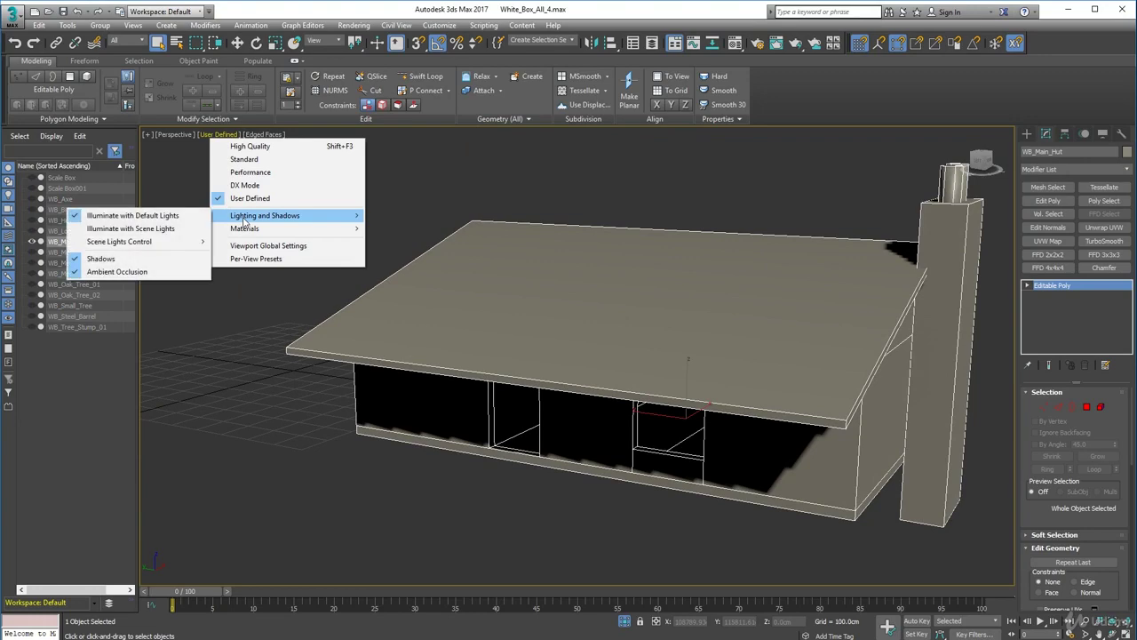
left_click(136, 258)
middle_click_drag(586, 428, 476, 410, "alt")
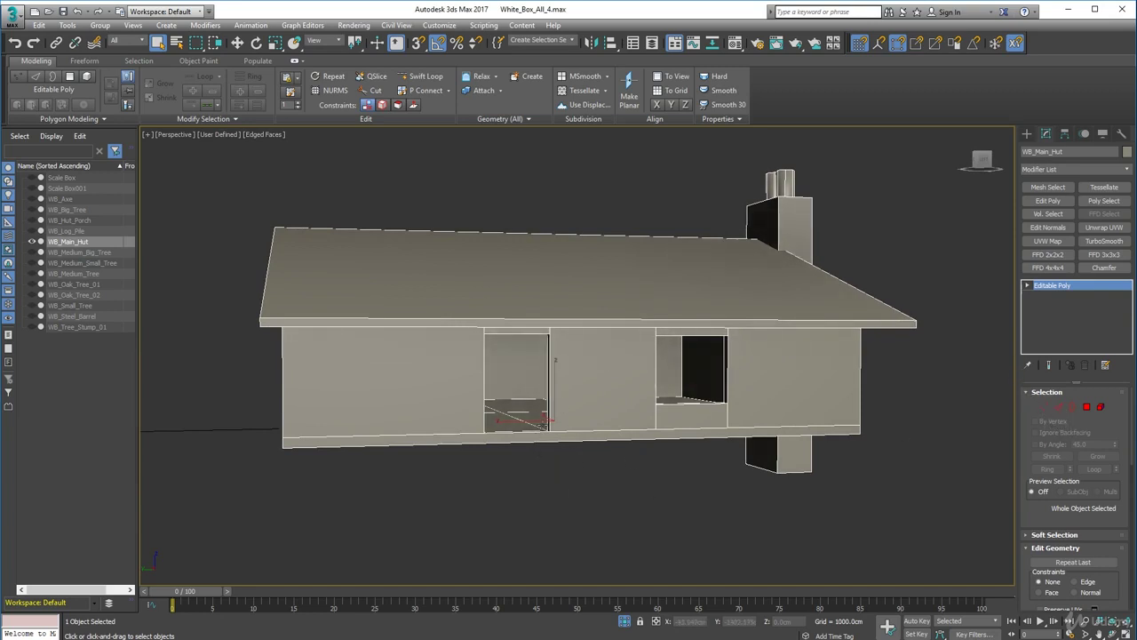
Create a box about 153 cm long, 20 cm wide and 241 cm high in front of the hut's doorway
left_click(1027, 133)
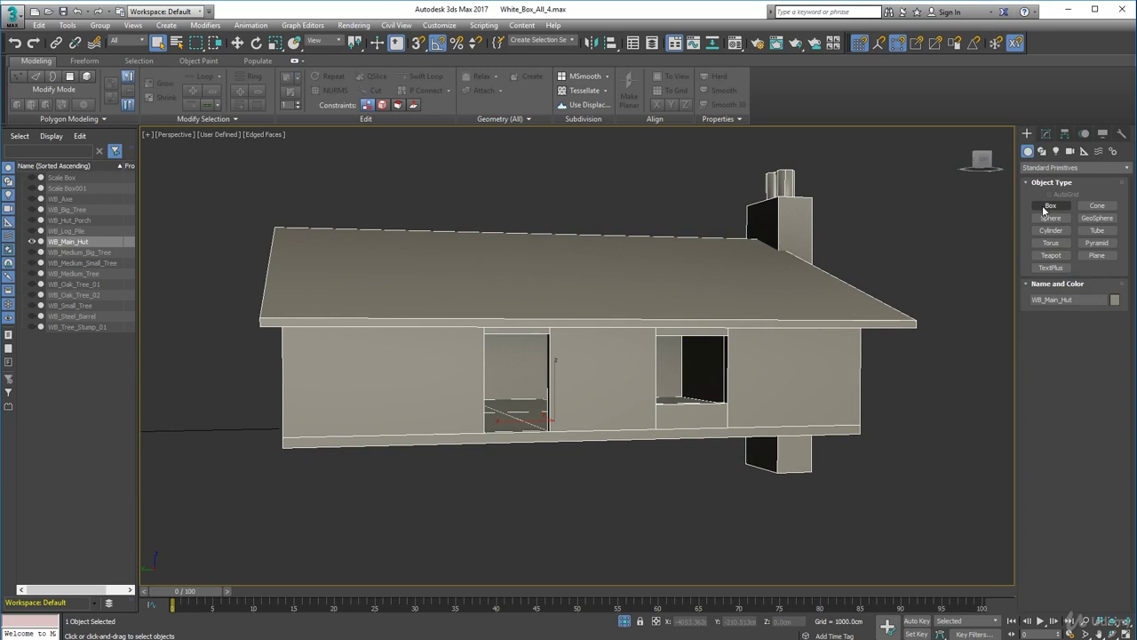
left_click(1050, 205)
middle_click_drag(462, 515, 474, 371, "alt")
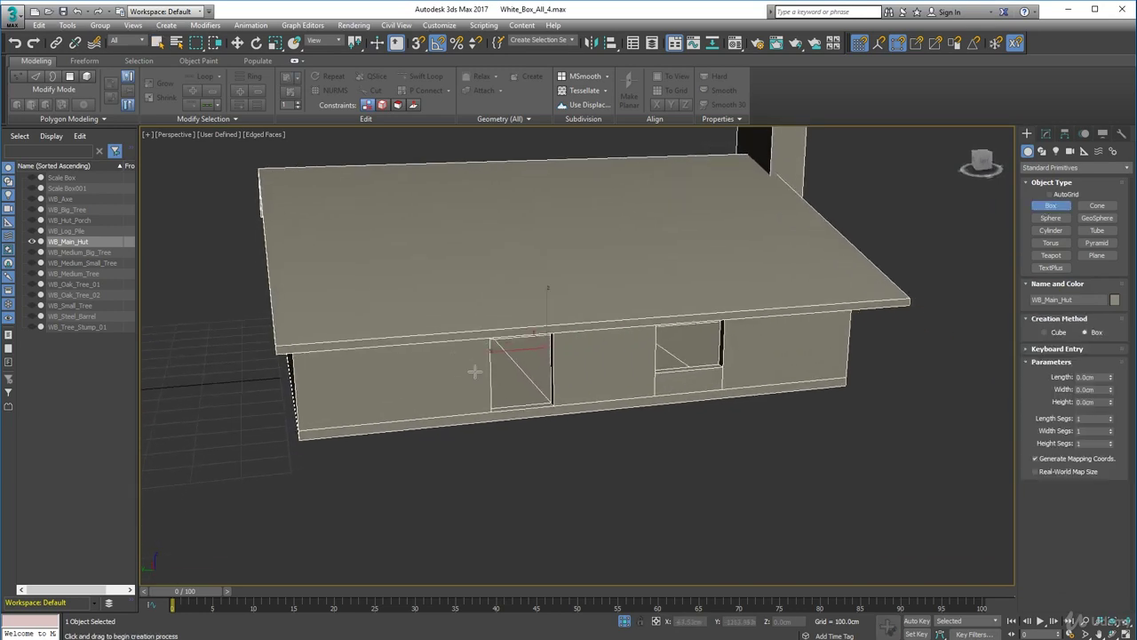
scroll(475, 372, "up", 5)
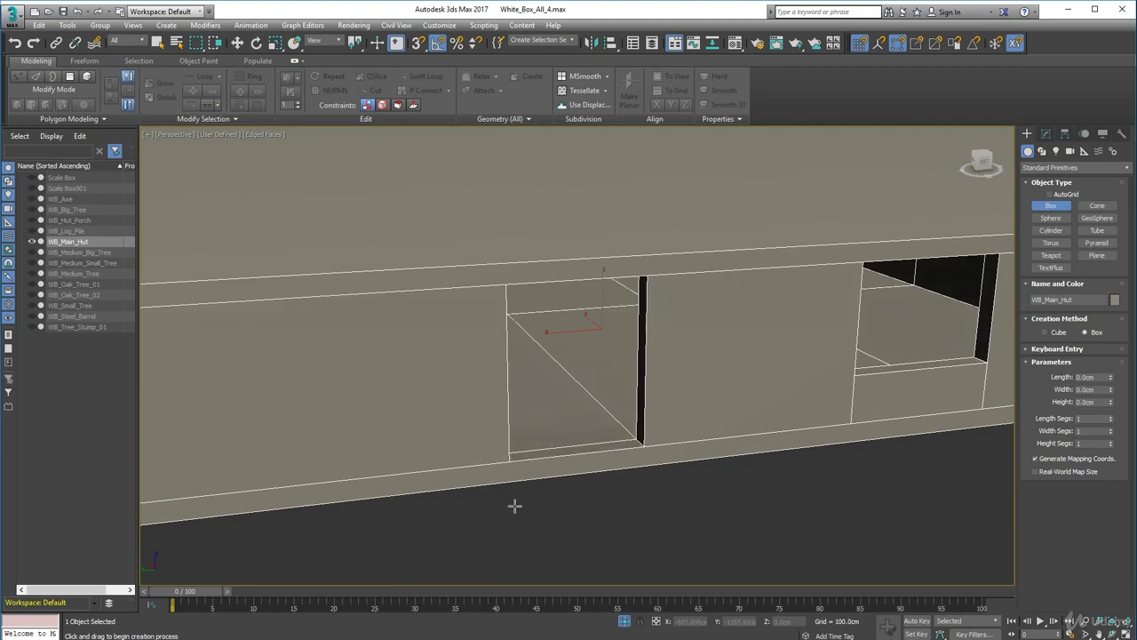
left_click_drag(514, 506, 663, 495)
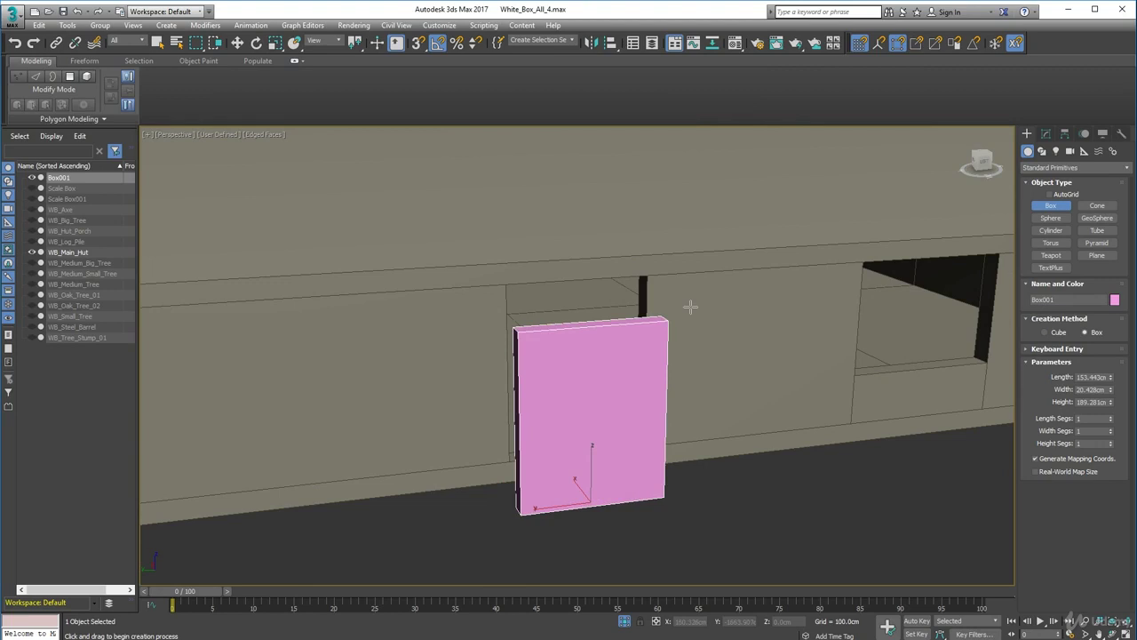
left_click(690, 258)
Move the door box back into the hut's doorway and shift it sideways to centre it in the opening
left_click(237, 43)
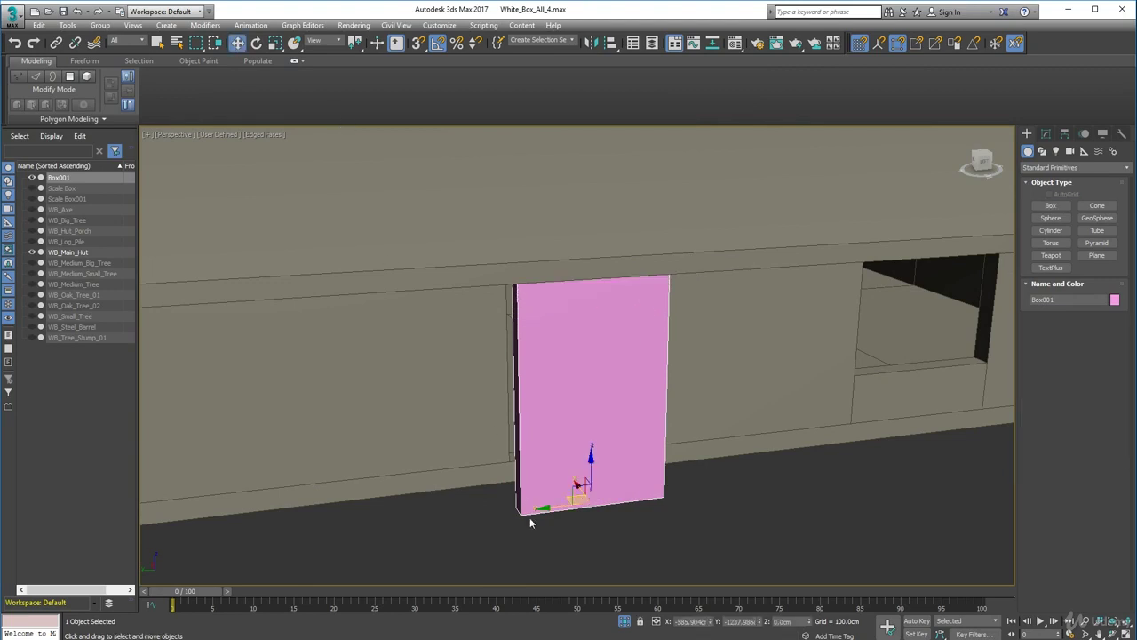
middle_click_drag(529, 517, 554, 492, "alt")
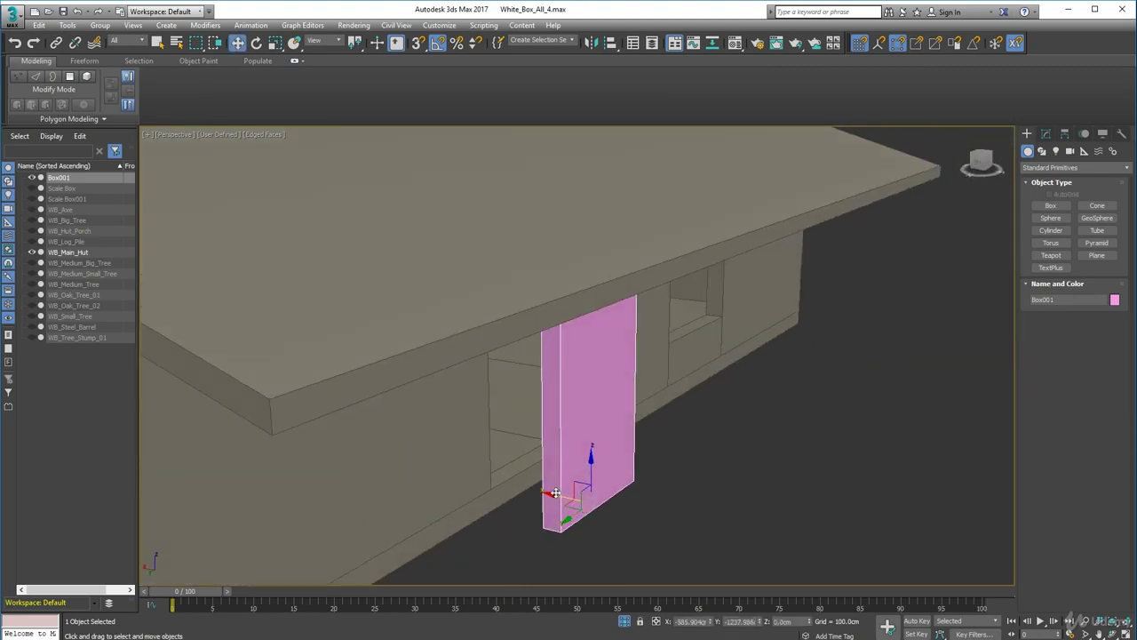
left_click_drag(554, 492, 477, 472)
middle_click_drag(477, 471, 558, 459, "alt")
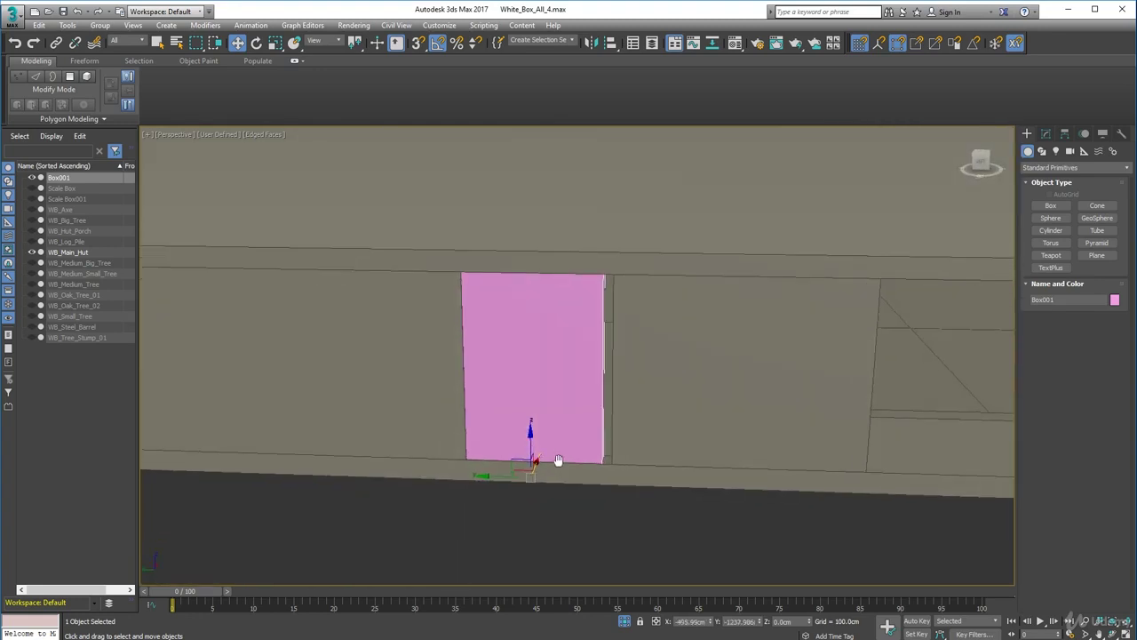
scroll(568, 455, "up", 4)
left_click_drag(474, 480, 492, 486)
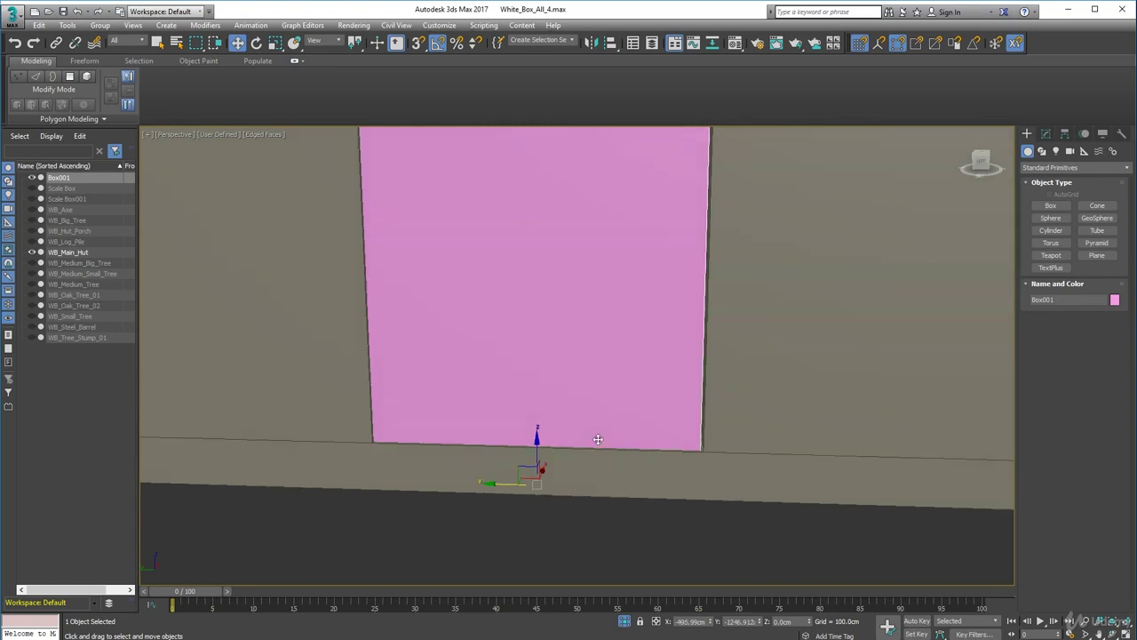
middle_click_drag(594, 434, 580, 490)
Reduce the door box's length to about 151 cm and shift it sideways to even out the gaps in the doorway
left_click(1046, 134)
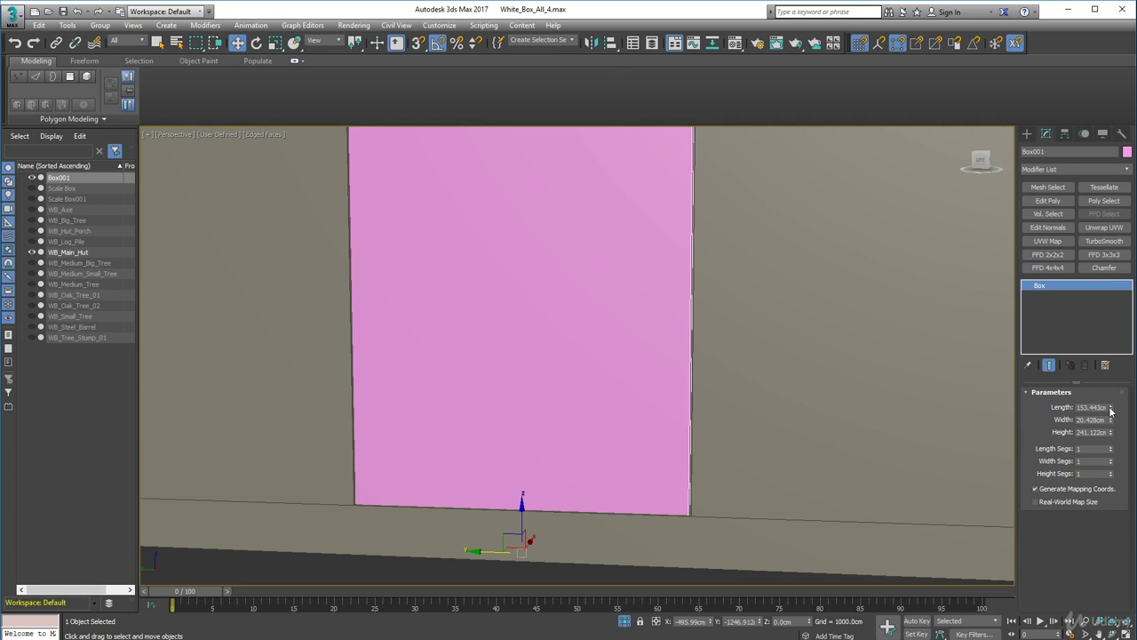
left_click_drag(1110, 409, 1110, 408)
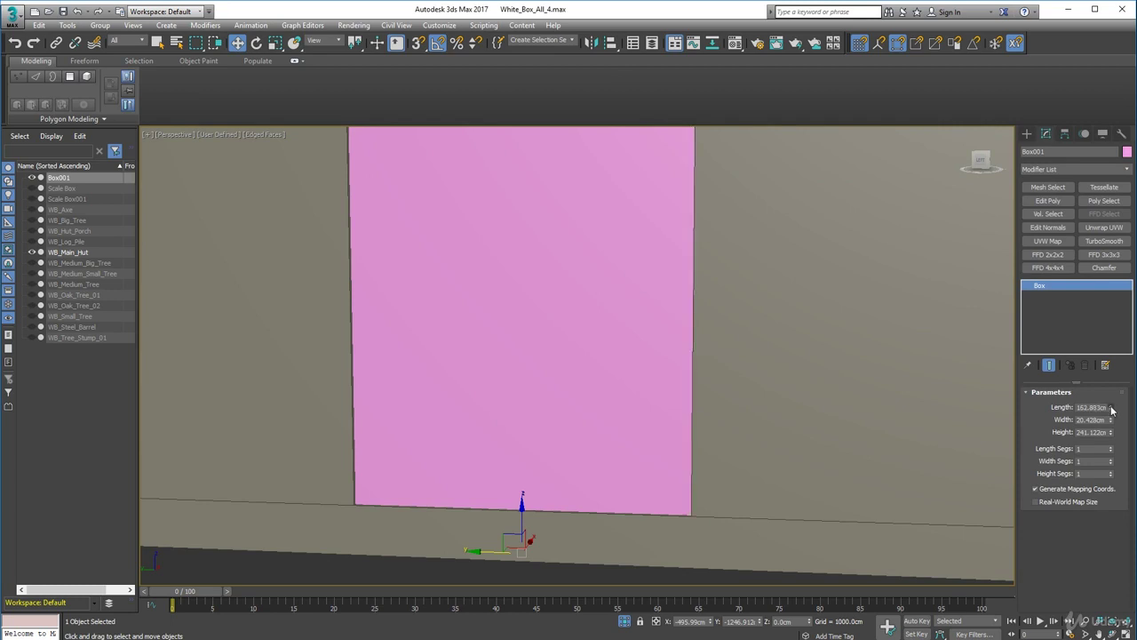
left_click_drag(1110, 408, 38, 414)
right_click(1110, 408)
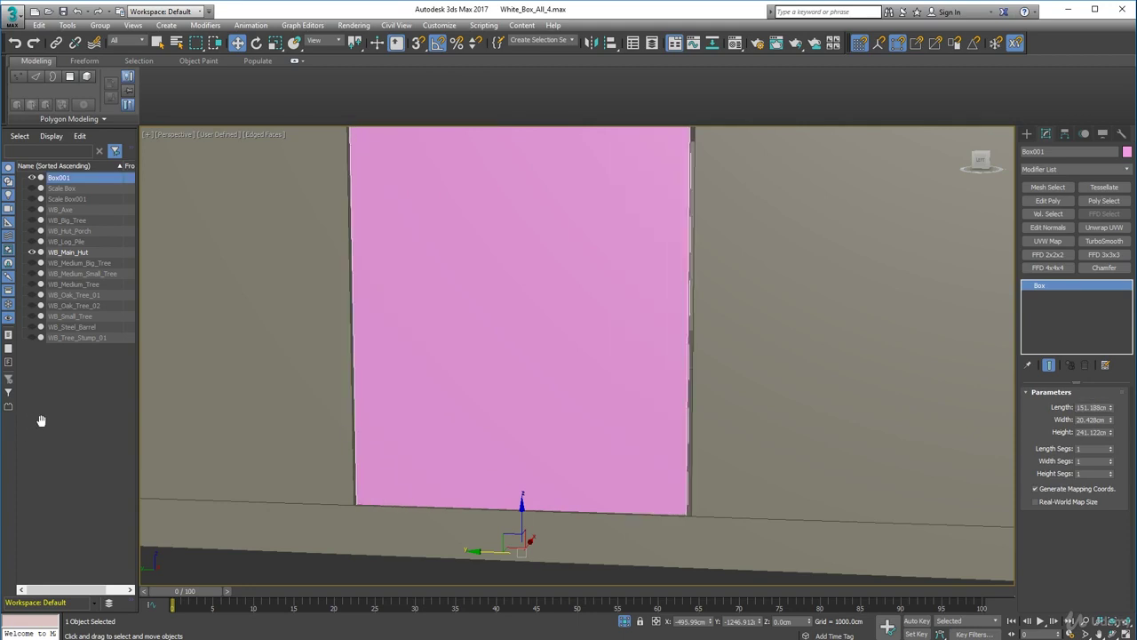
middle_click_drag(159, 407, 215, 400, "alt")
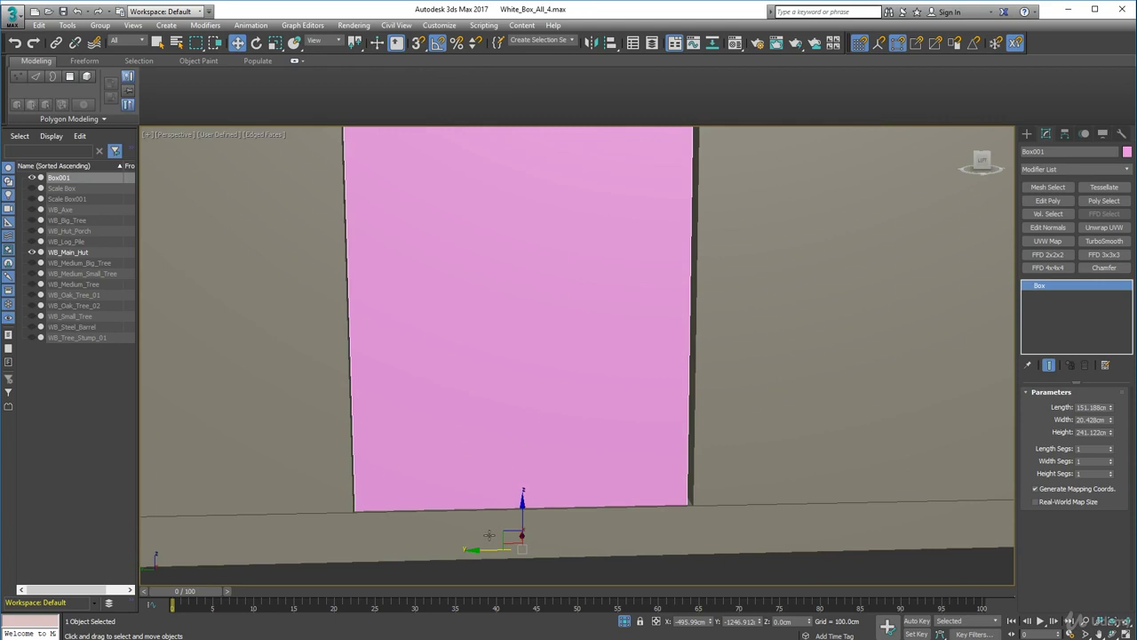
middle_click_drag(476, 551, 478, 548, "alt")
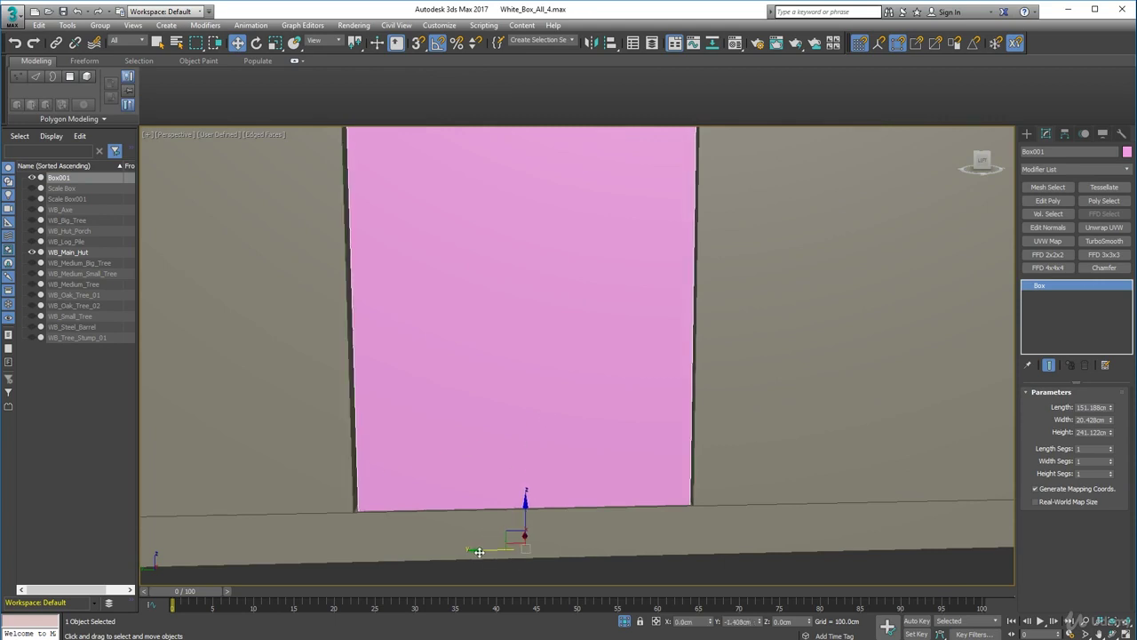
mouse_move(449, 328)
middle_mouse_down("alt")
mouse_move(459, 310)
mouse_move(492, 337)
middle_mouse_up("alt")
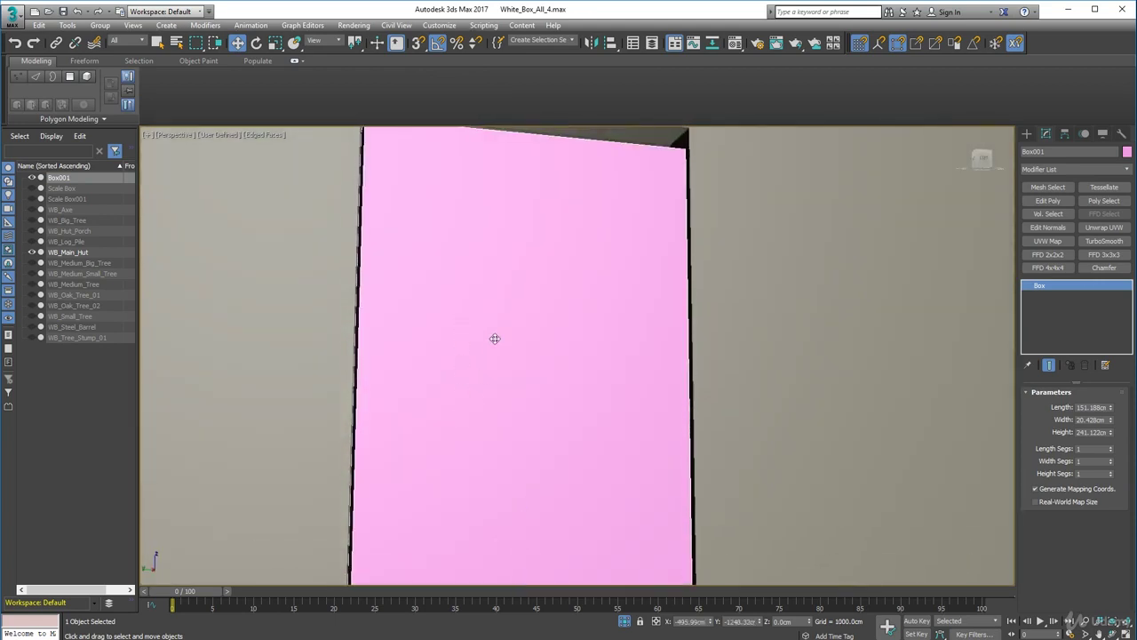
Raise the door box slightly above the threshold to a Z position of about 24.5 cm and set its height to about 224 cm
scroll(492, 338, "down", 4)
left_click_drag(505, 437, 524, 401)
scroll(539, 394, "up", 3)
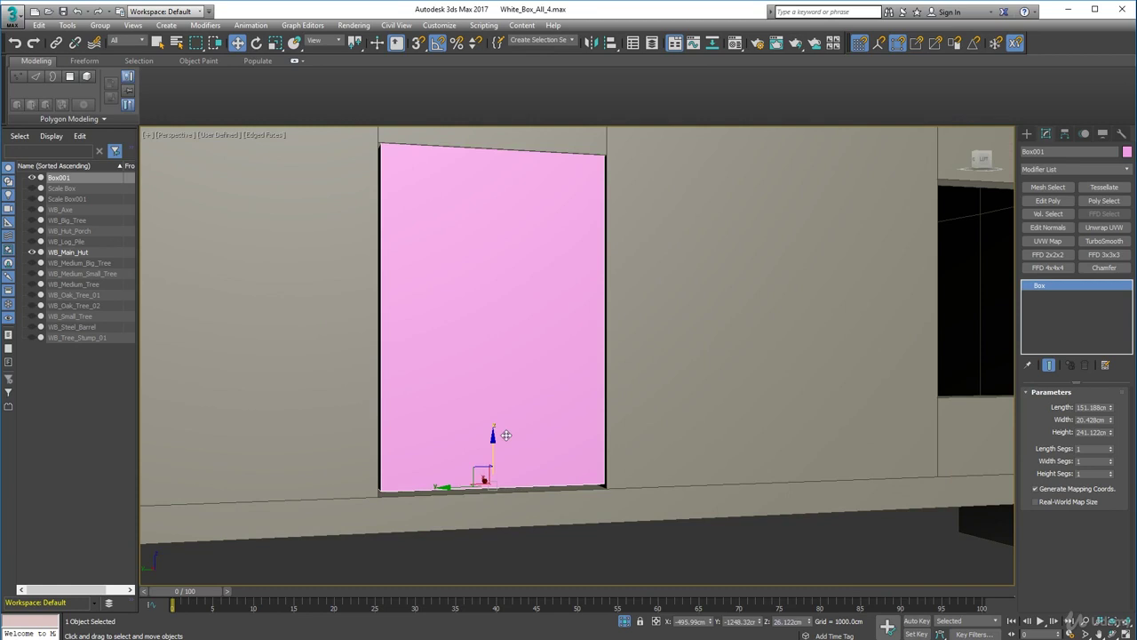
left_click_drag(494, 440, 494, 444)
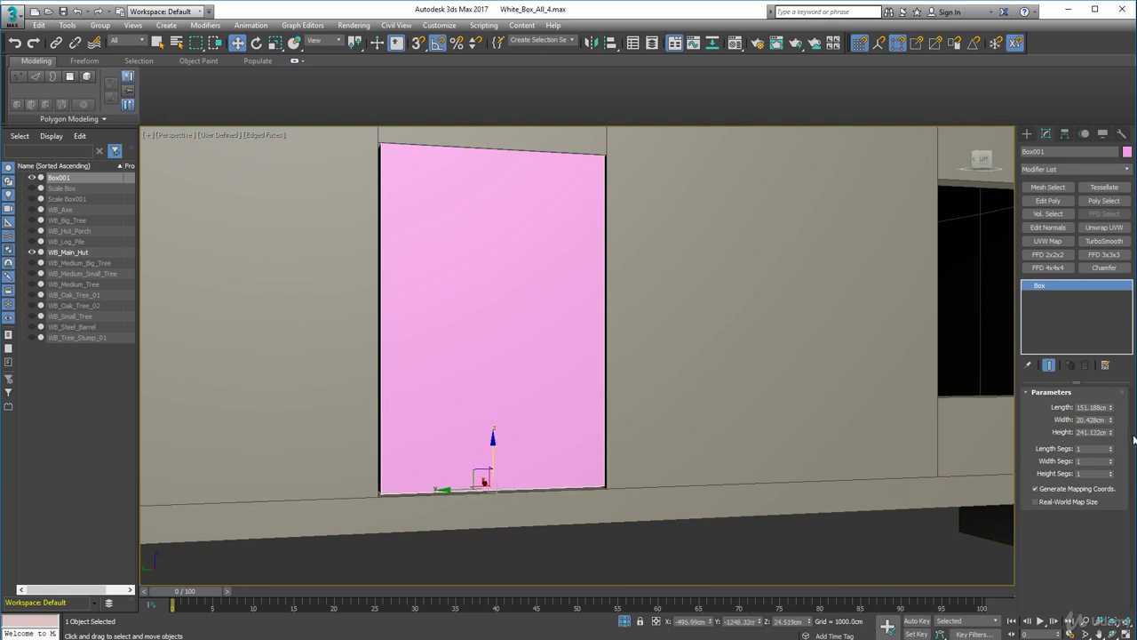
left_click_drag(1112, 436, 1111, 434)
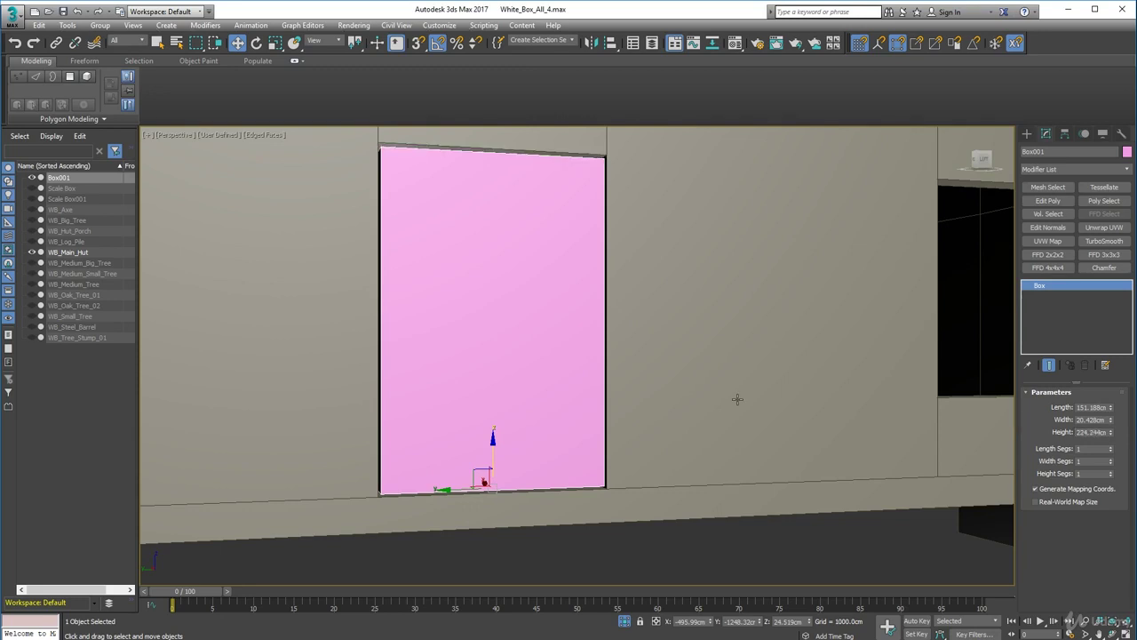
middle_click_drag(737, 399, 745, 376, "alt")
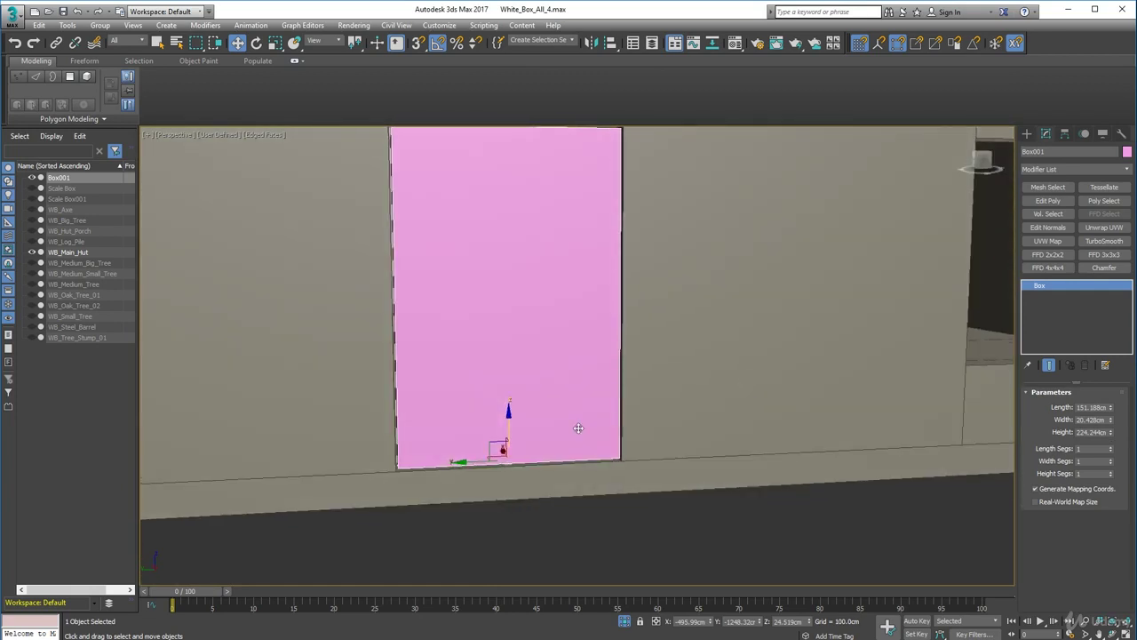
Pull the door box out in front of the hut wall and reduce its width to about 8.4 cm
scroll(568, 417, "up", 5)
middle_click_drag(561, 415, 513, 429, "alt")
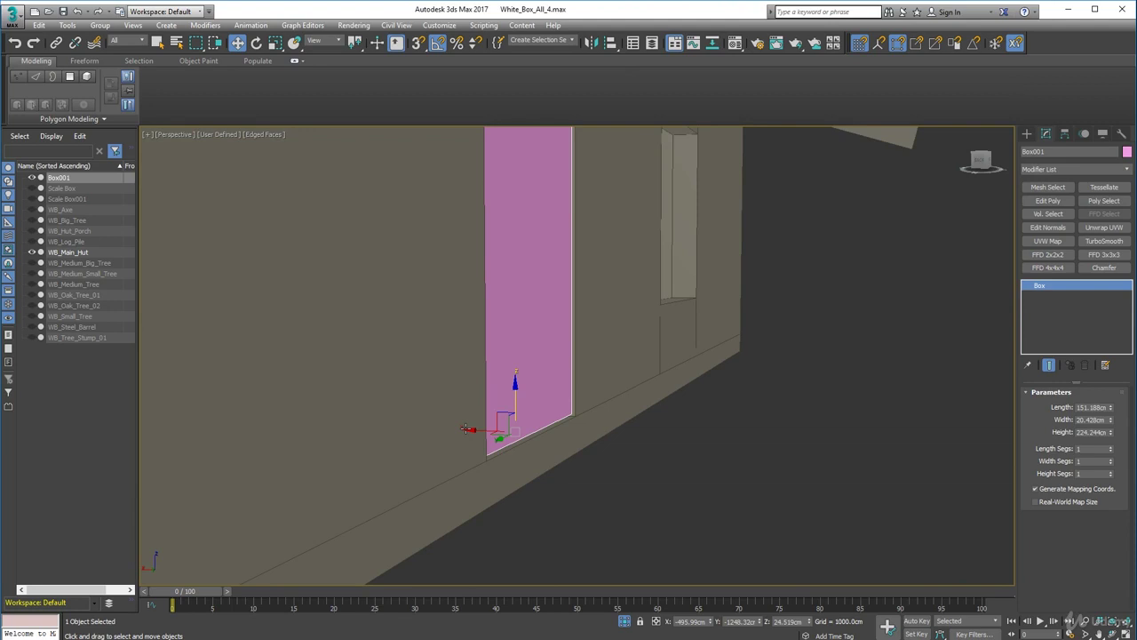
left_click_drag(471, 429, 524, 444)
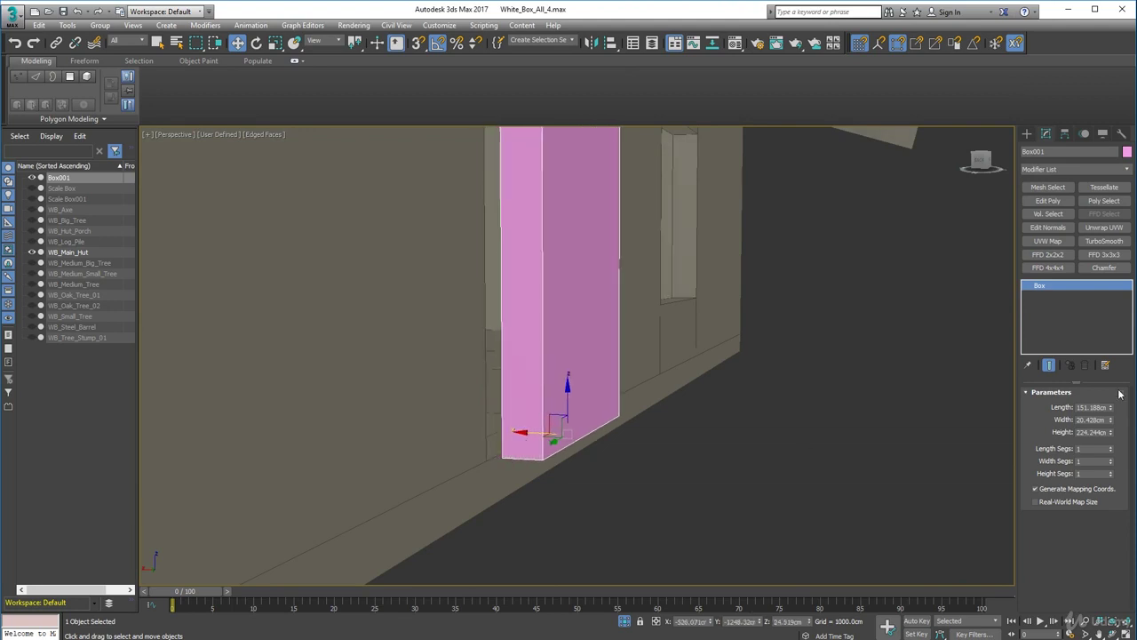
left_click_drag(1110, 421, 1117, 428)
middle_click_drag(993, 449, 739, 484, "alt")
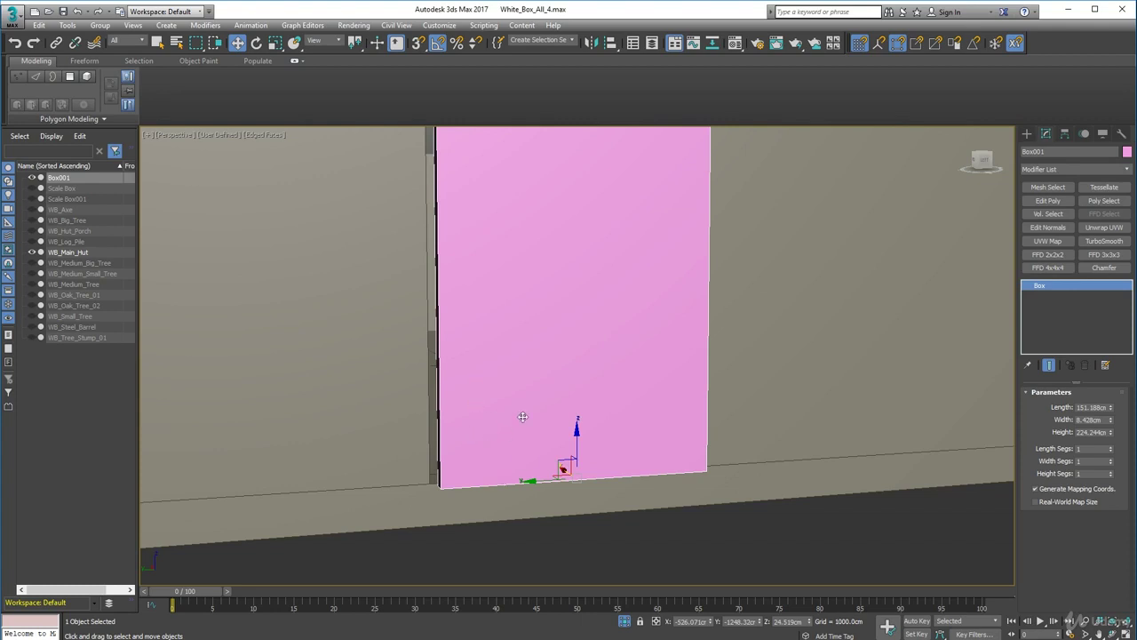
Move the thinned door box back into the hut's doorway, set slightly behind the outer wall face
middle_click_drag(494, 388, 569, 418, "alt")
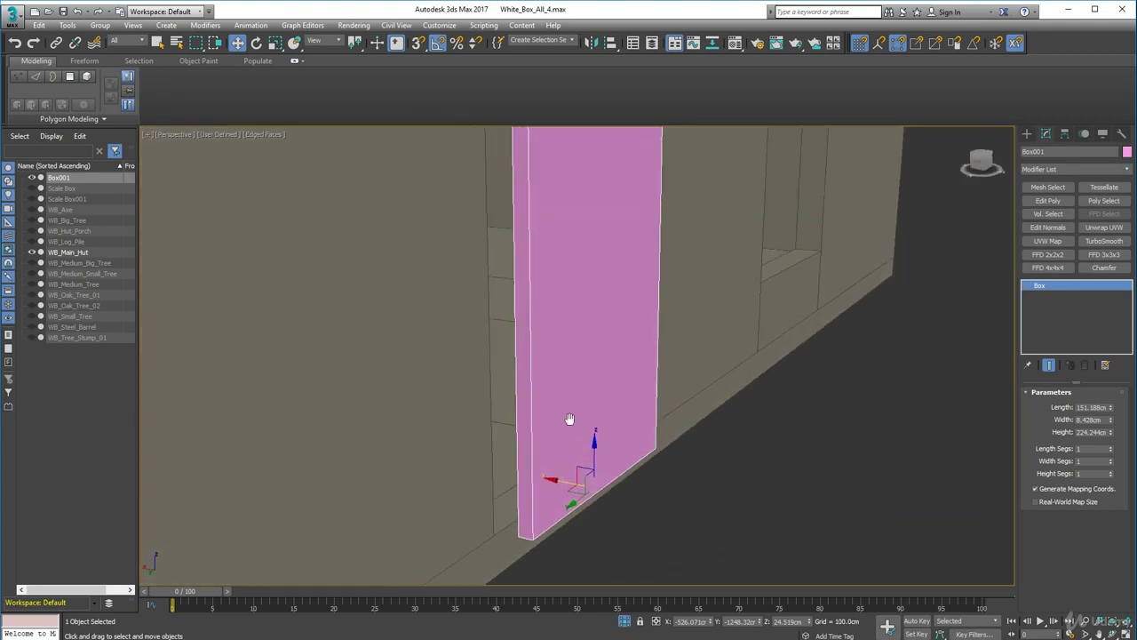
middle_click_drag(551, 484, 531, 477, "alt")
mouse_move(531, 477)
left_mouse_down()
mouse_move(475, 470)
mouse_move(512, 479)
left_mouse_up()
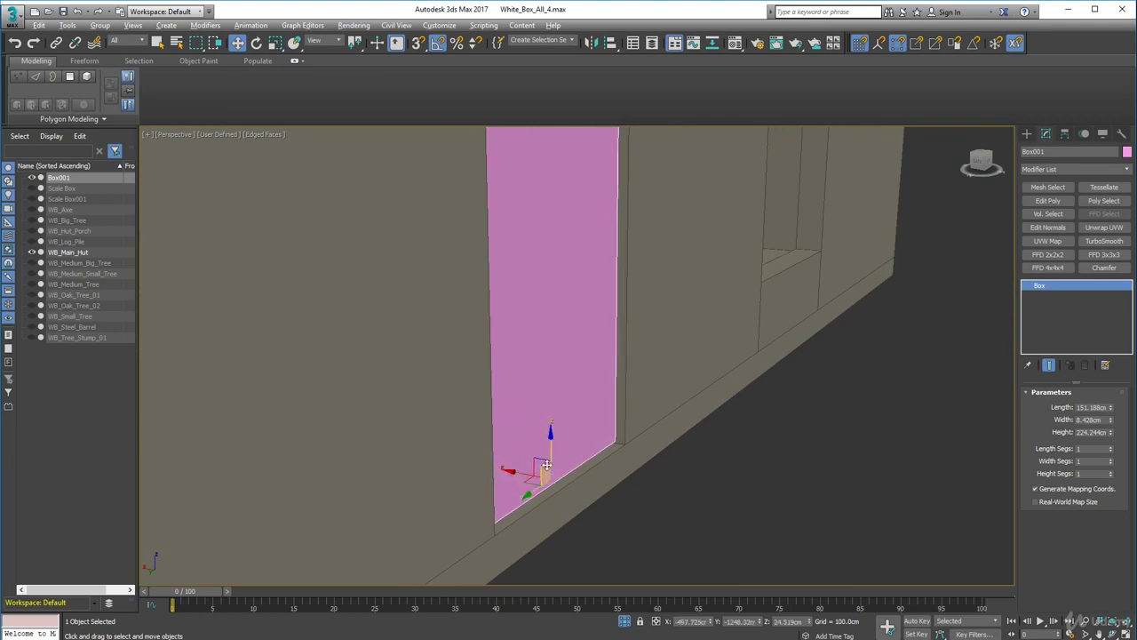
Convert the door box Box001 to an Editable Poly
middle_click_drag(524, 469, 525, 507, "alt")
right_click(533, 385)
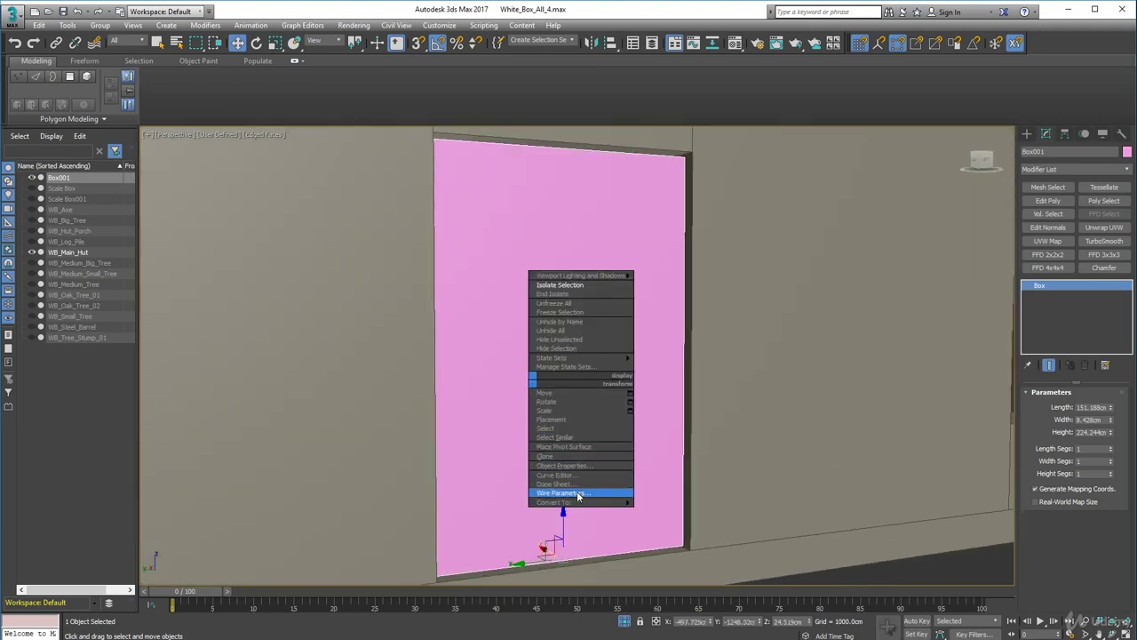
mouse_move(592, 504)
left_click(679, 511)
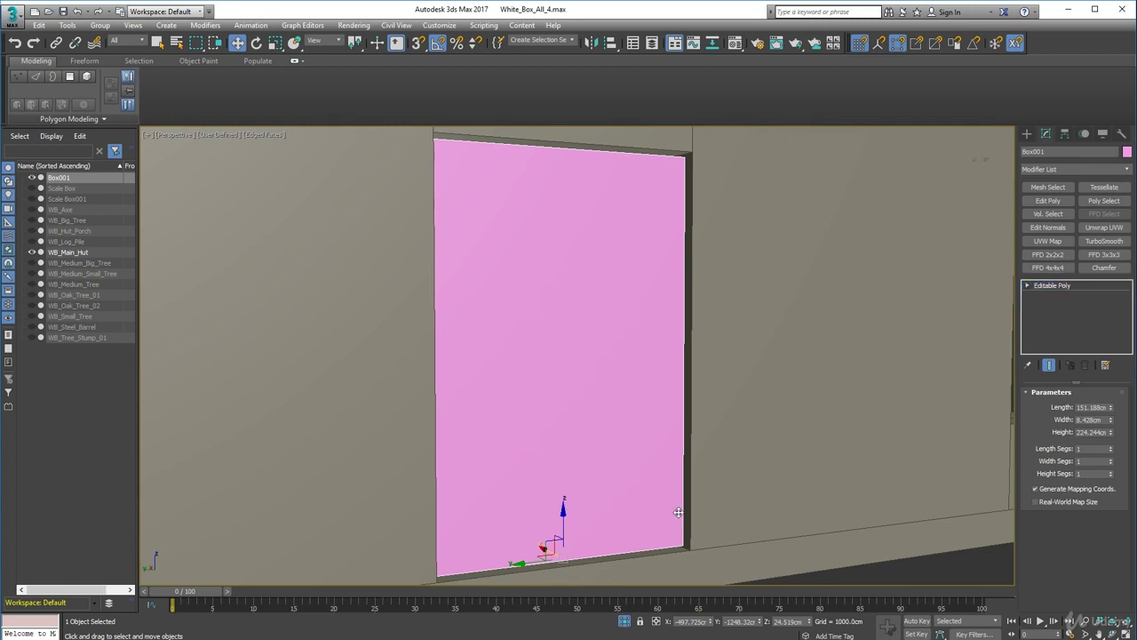
Move only the door's pivot along Y to about -1324 cm, onto its lower corner on the hinge side nearest the window
middle_click_drag(693, 406, 659, 416, "alt")
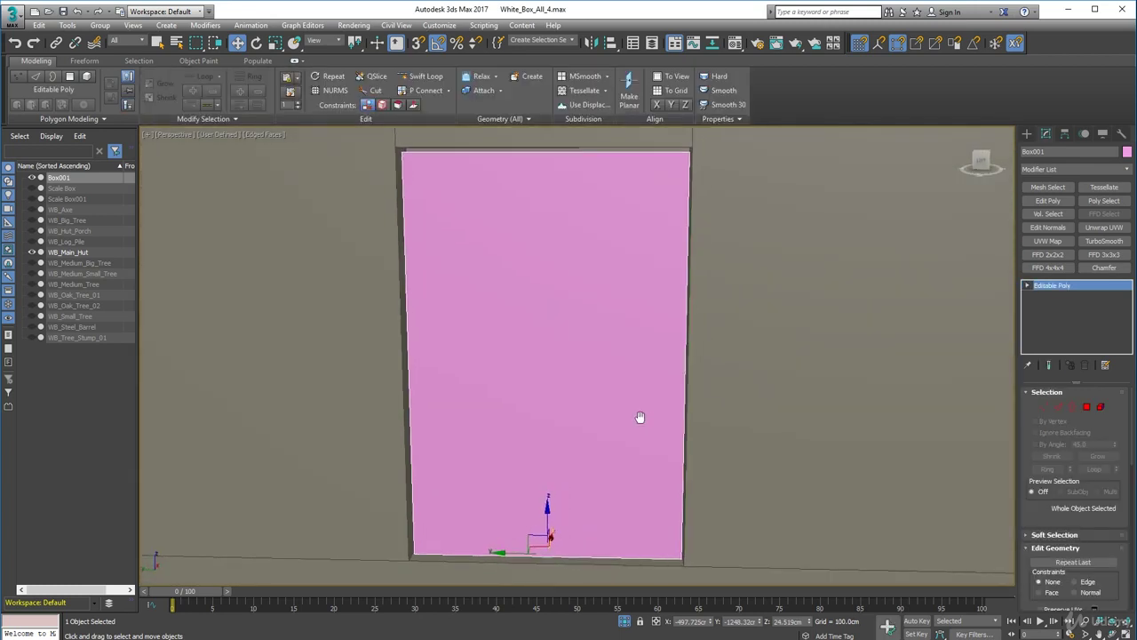
key("u")
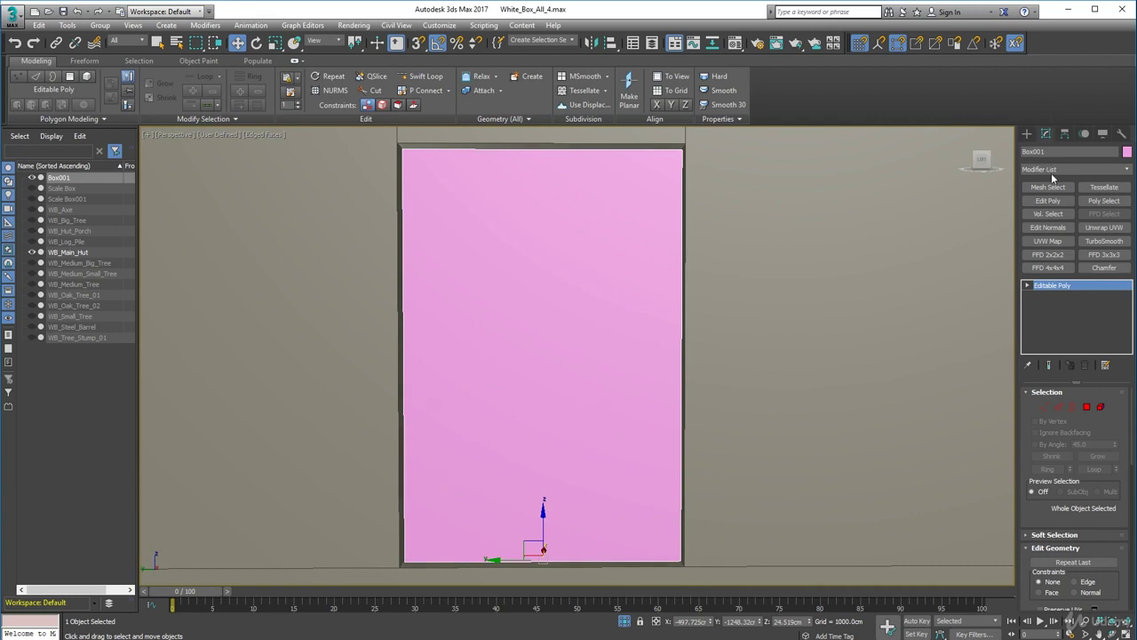
left_click(1069, 133)
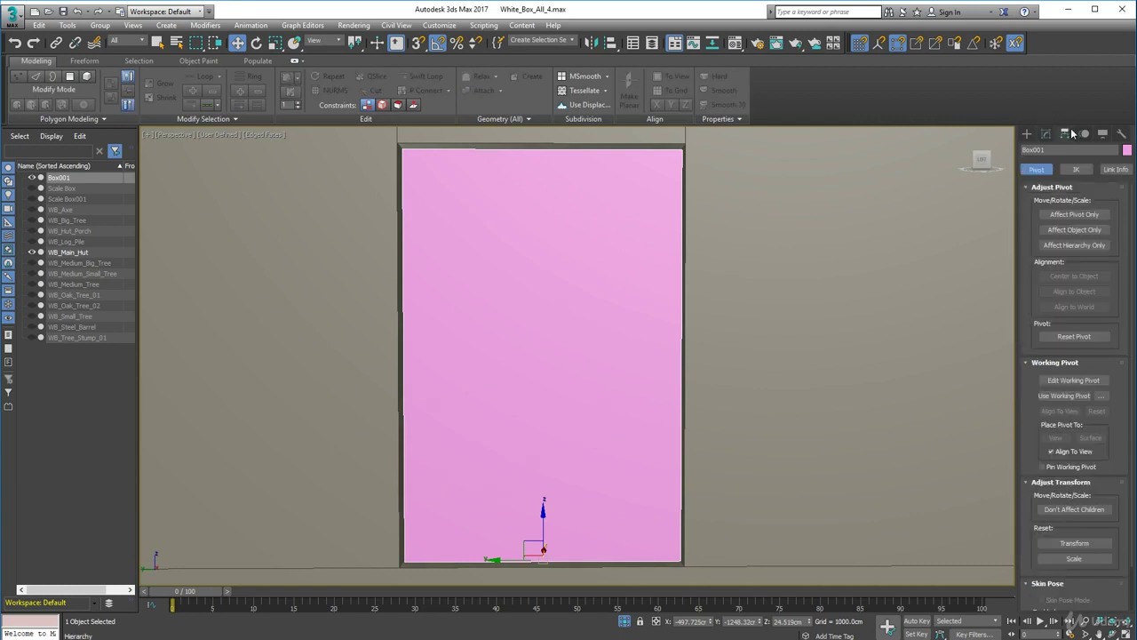
left_click(1074, 215)
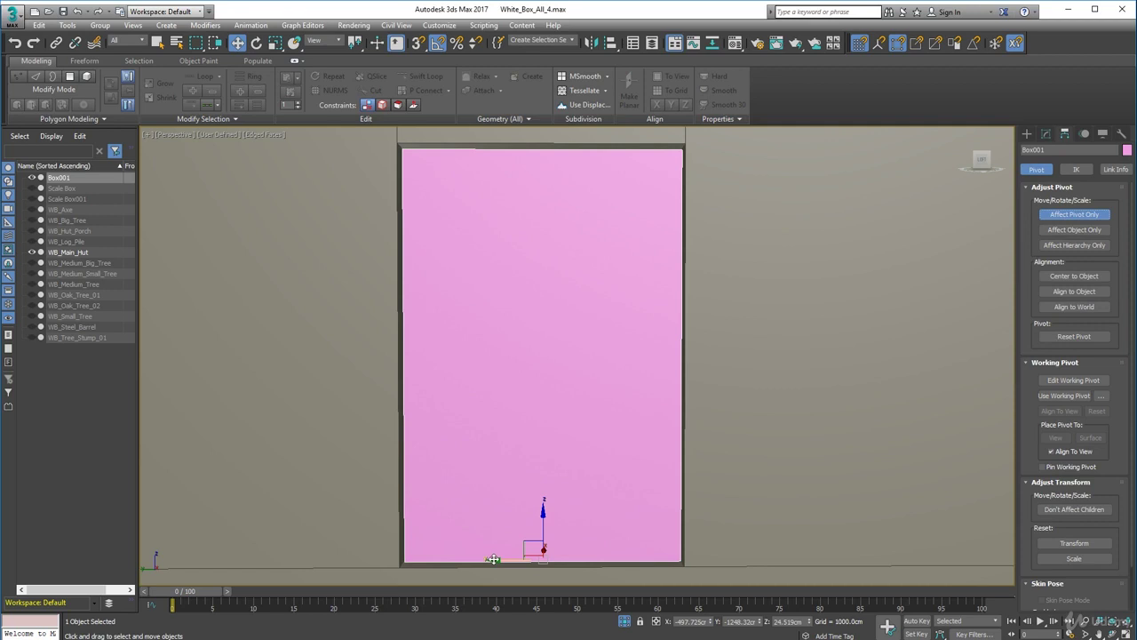
left_click_drag(496, 561, 634, 571)
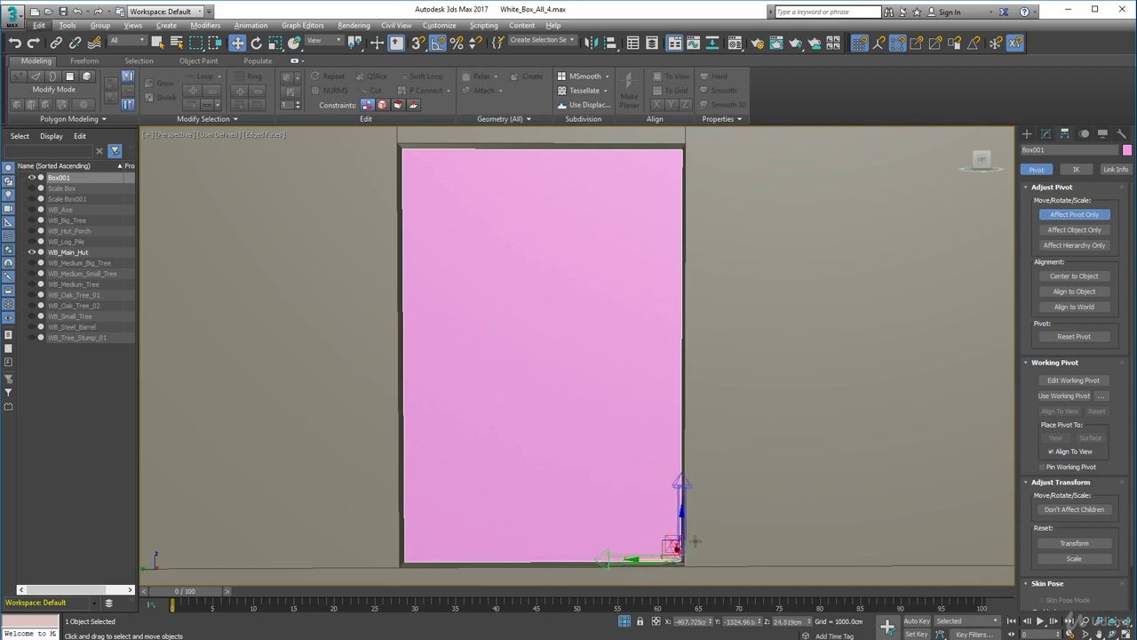
middle_click_drag(635, 570, 669, 420, "ctrl+alt")
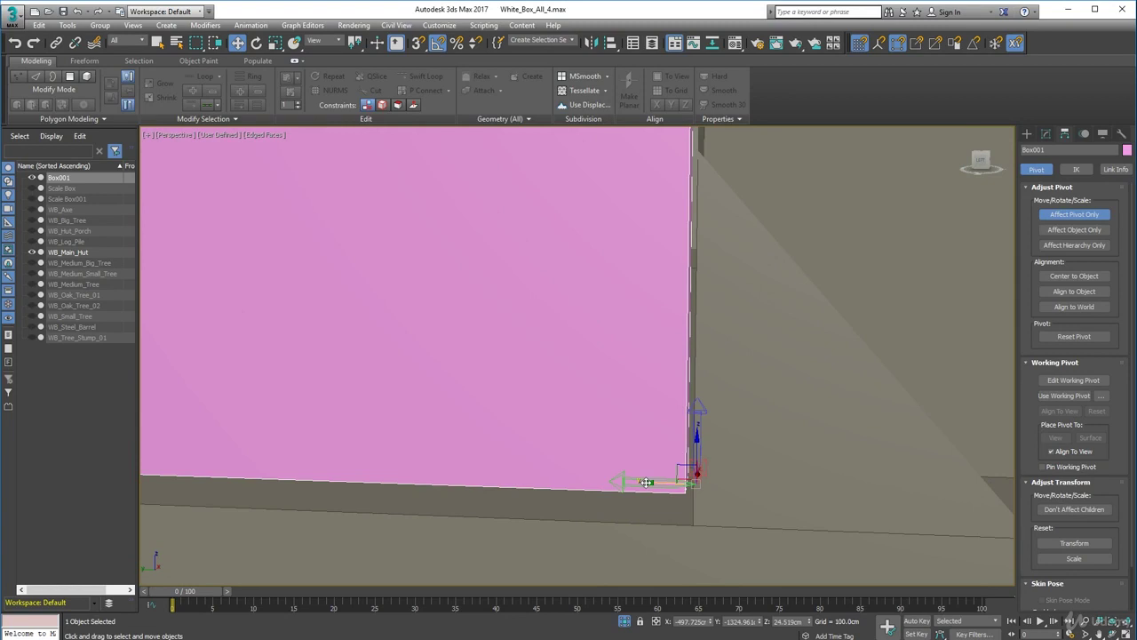
left_click_drag(646, 482, 636, 484)
middle_click_drag(636, 484, 637, 479, "alt")
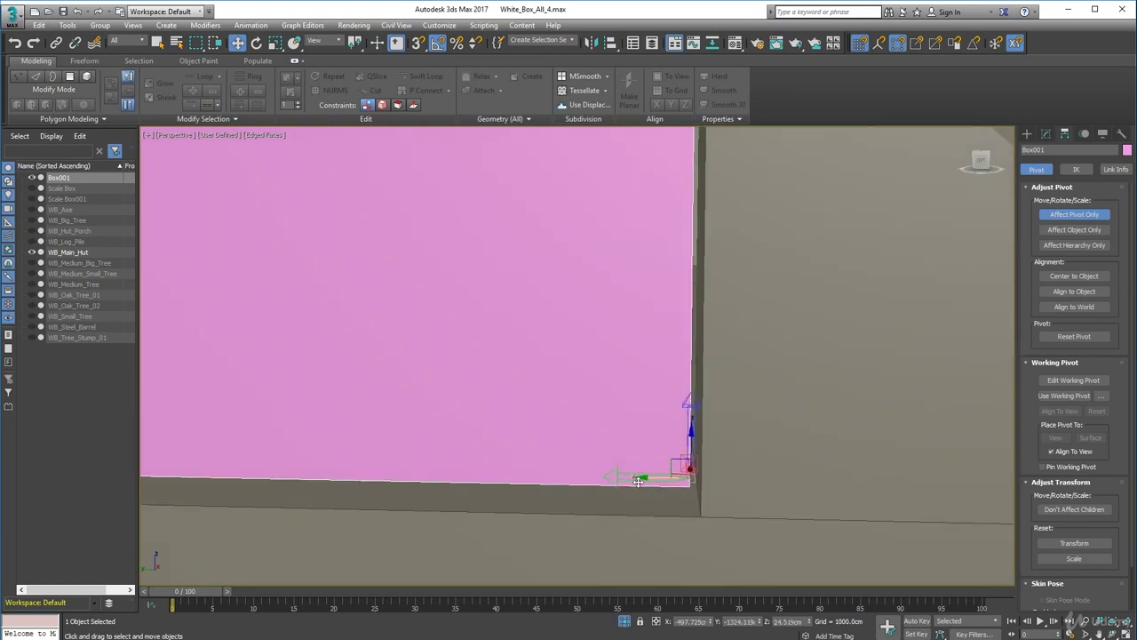
left_click(1074, 214)
Test the door's swing by rotating it around the vertical axis about its hinge-side pivot
scroll(579, 249, "down", 5)
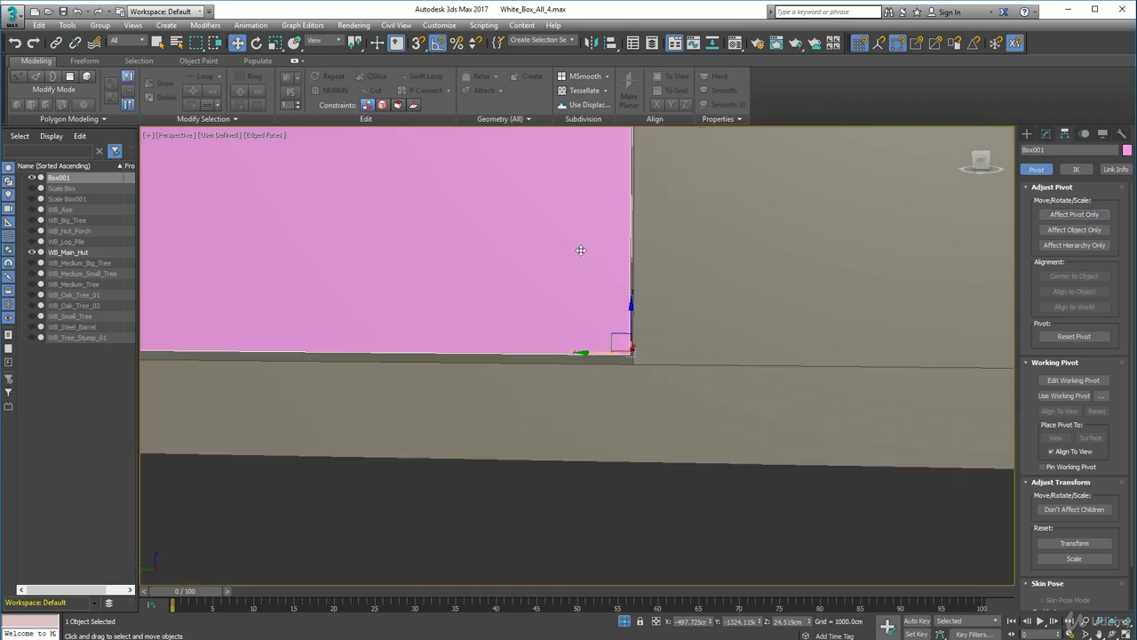
middle_click_drag(561, 265, 587, 434)
scroll(586, 434, "down", 5)
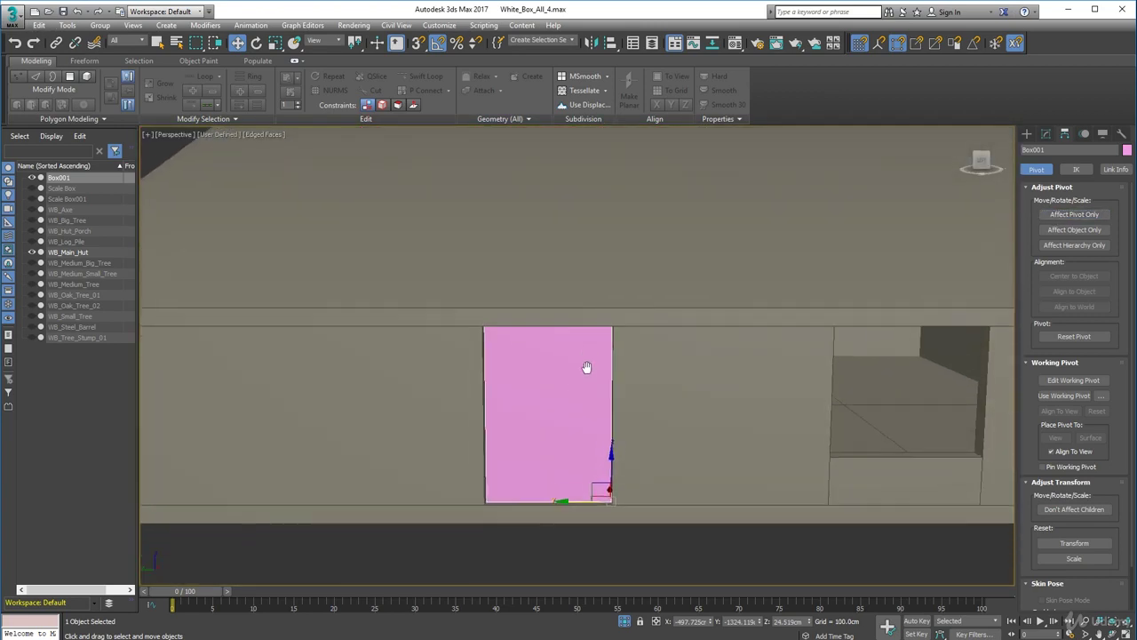
middle_click_drag(586, 367, 588, 345)
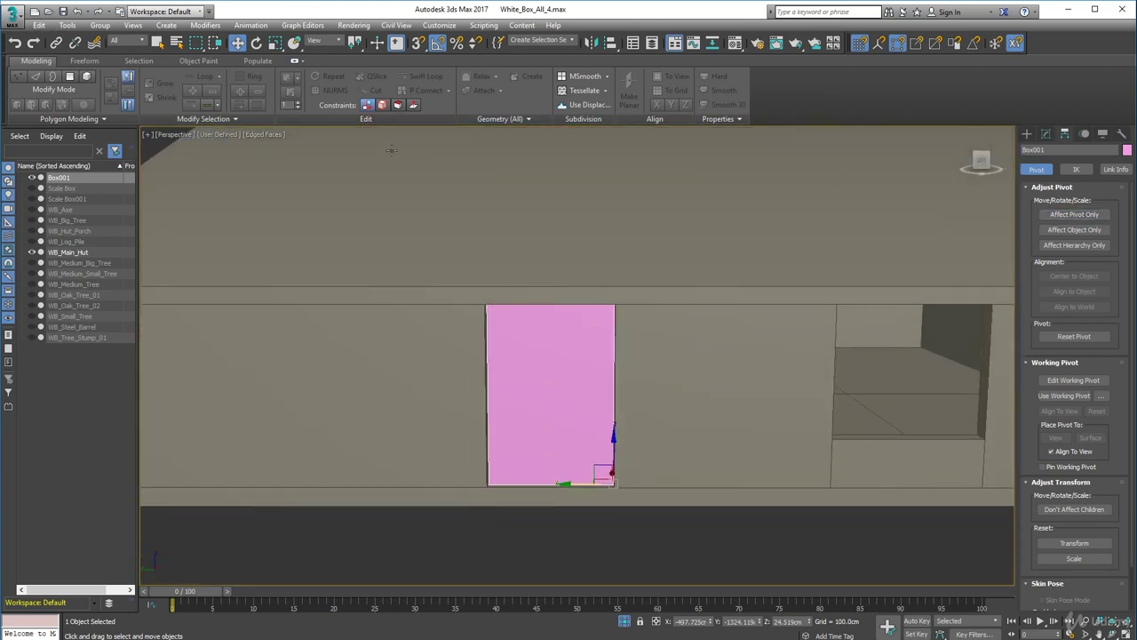
left_click(256, 42)
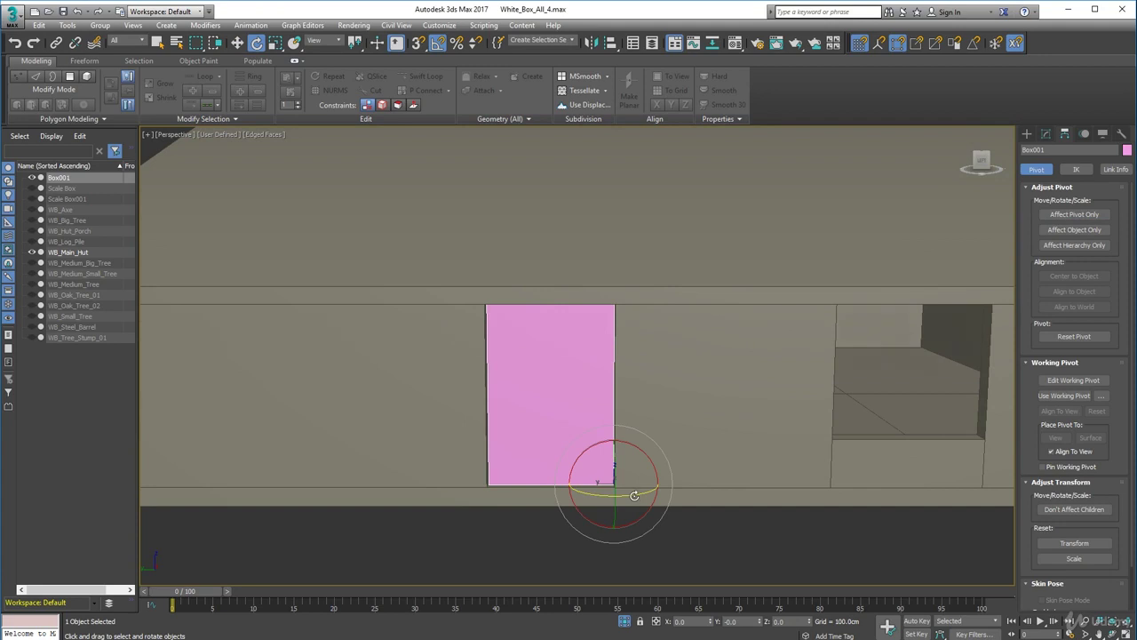
mouse_move(633, 495)
left_mouse_down()
mouse_move(689, 501)
mouse_move(622, 502)
mouse_move(649, 503)
mouse_move(624, 510)
mouse_move(651, 508)
mouse_move(636, 511)
left_mouse_up()
Review the frame rate and animation length in the time configuration, then close it without changes
left_click_drag(205, 592, 178, 611)
key("e")
right_click(1041, 623)
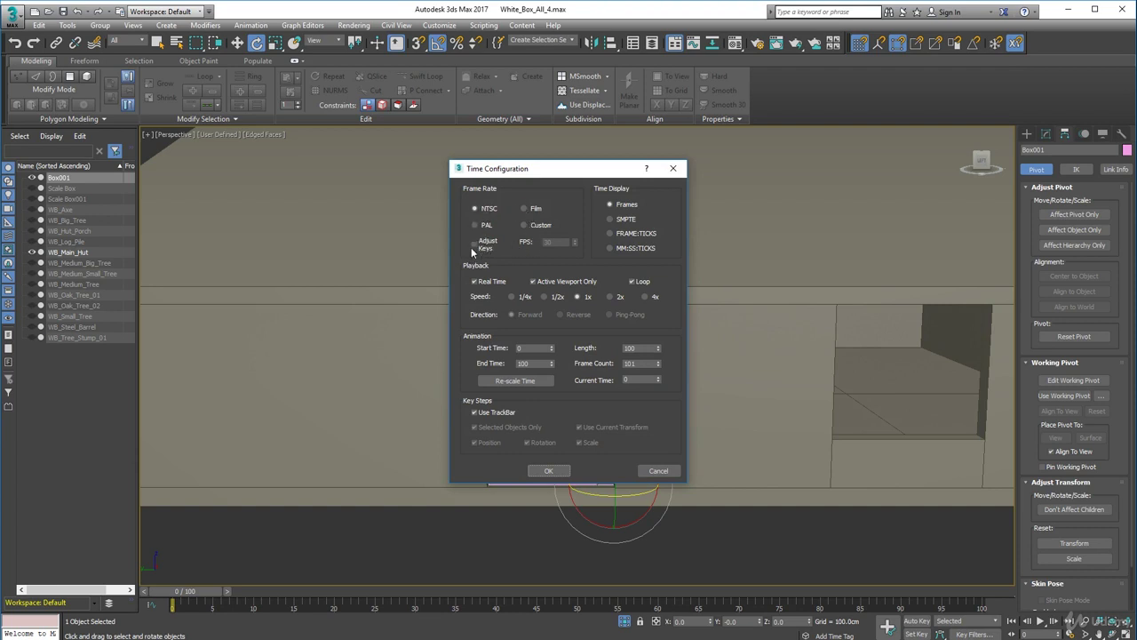
left_click(659, 470)
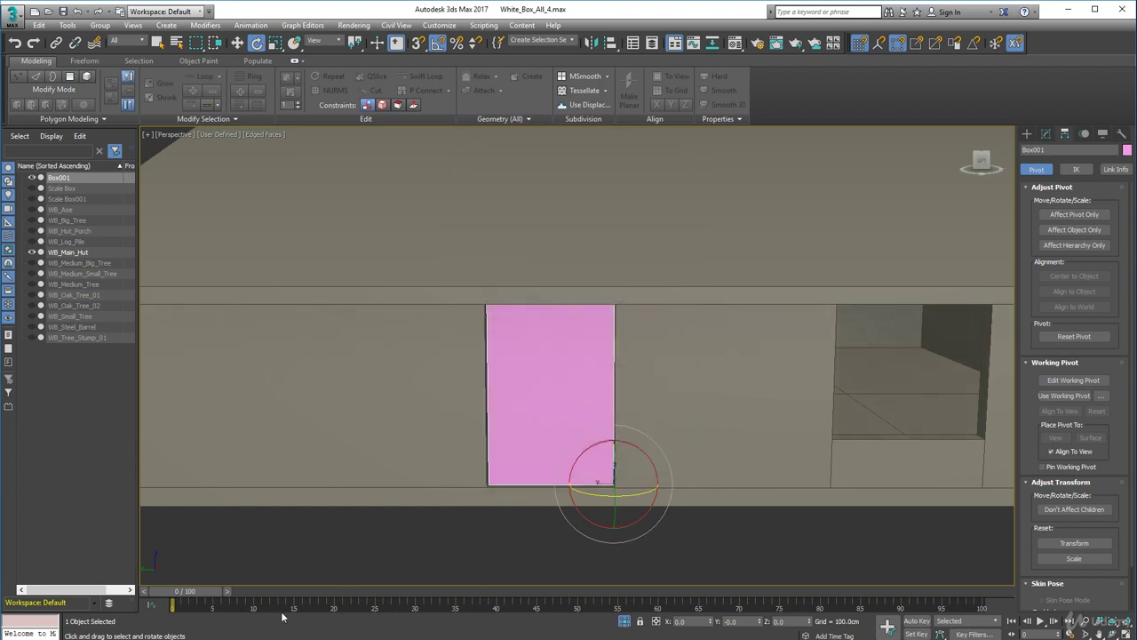
Move the current time to frame 90 and set the animation's end time to 300
left_click_drag(205, 594, 435, 594)
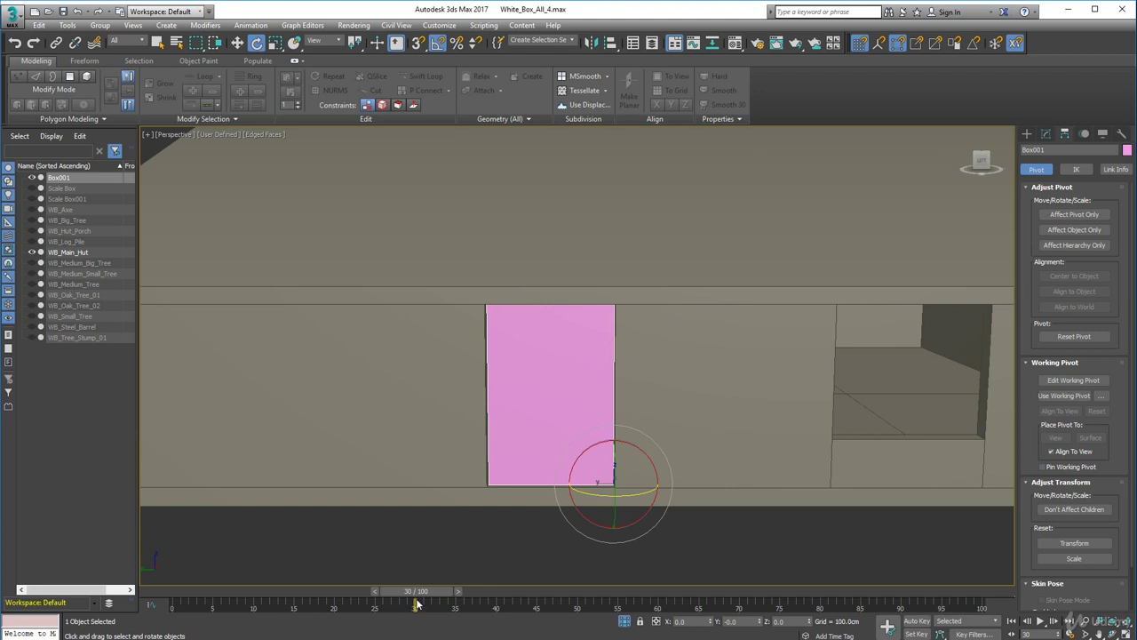
left_click_drag(417, 594, 901, 601)
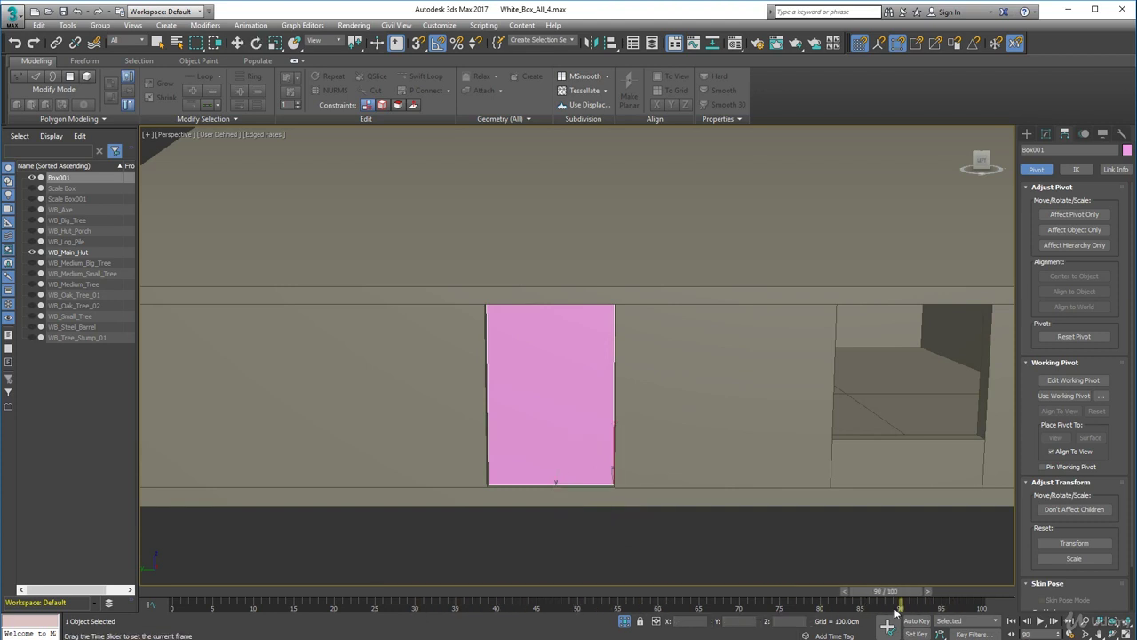
key("e")
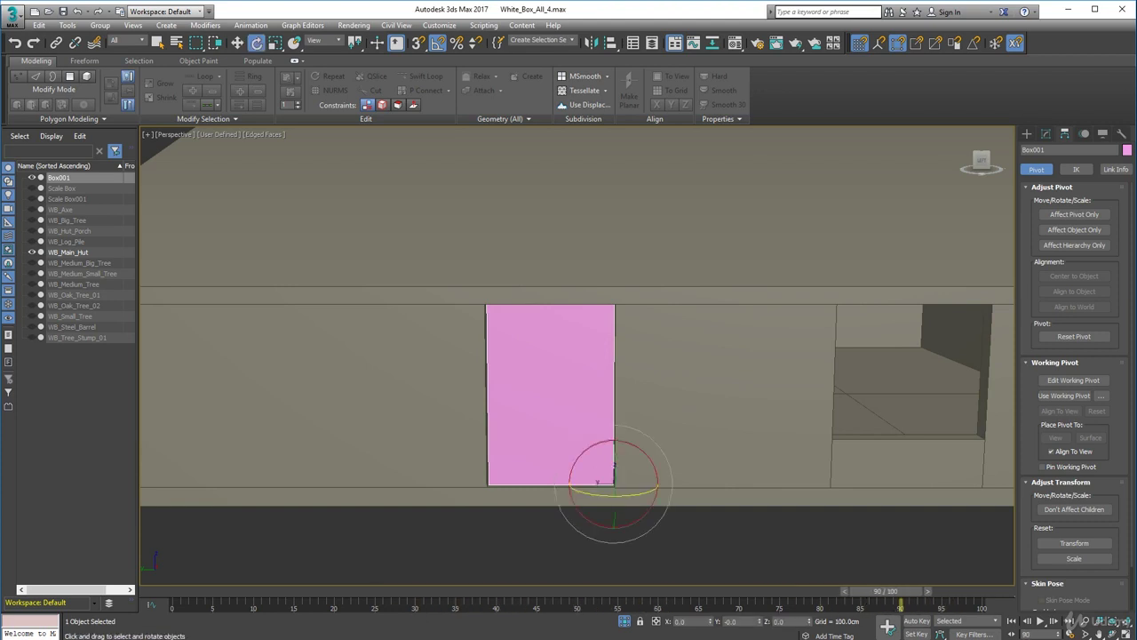
left_click(1045, 630)
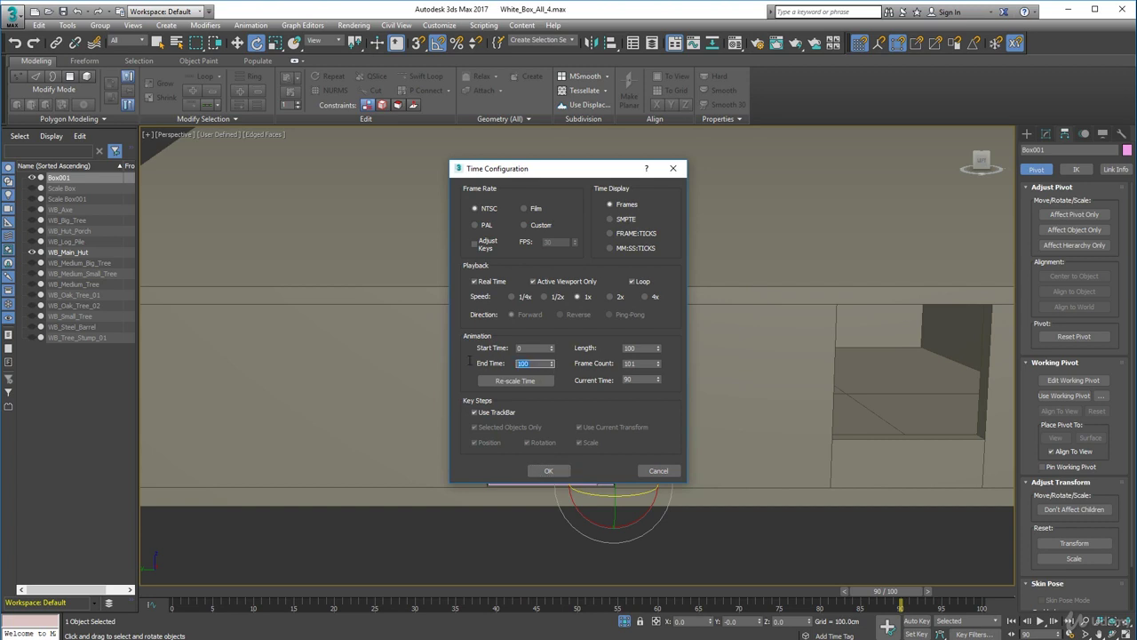
key("Return")
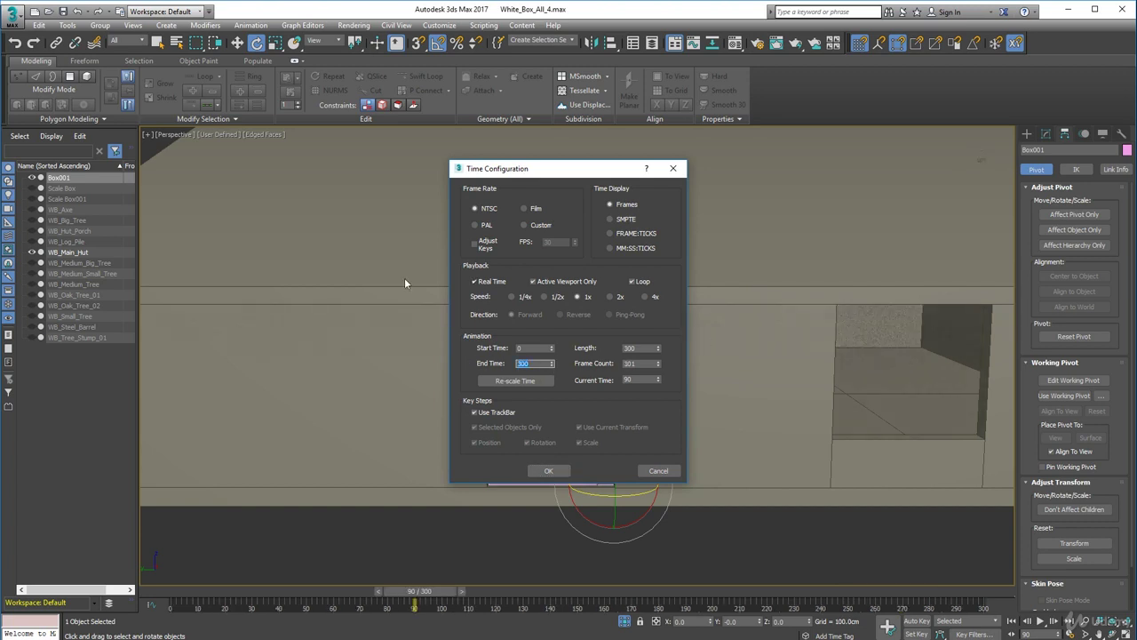
Accept the time configuration and return the current time to frame 0
left_click(550, 471)
left_click_drag(435, 591, 155, 604)
key("e")
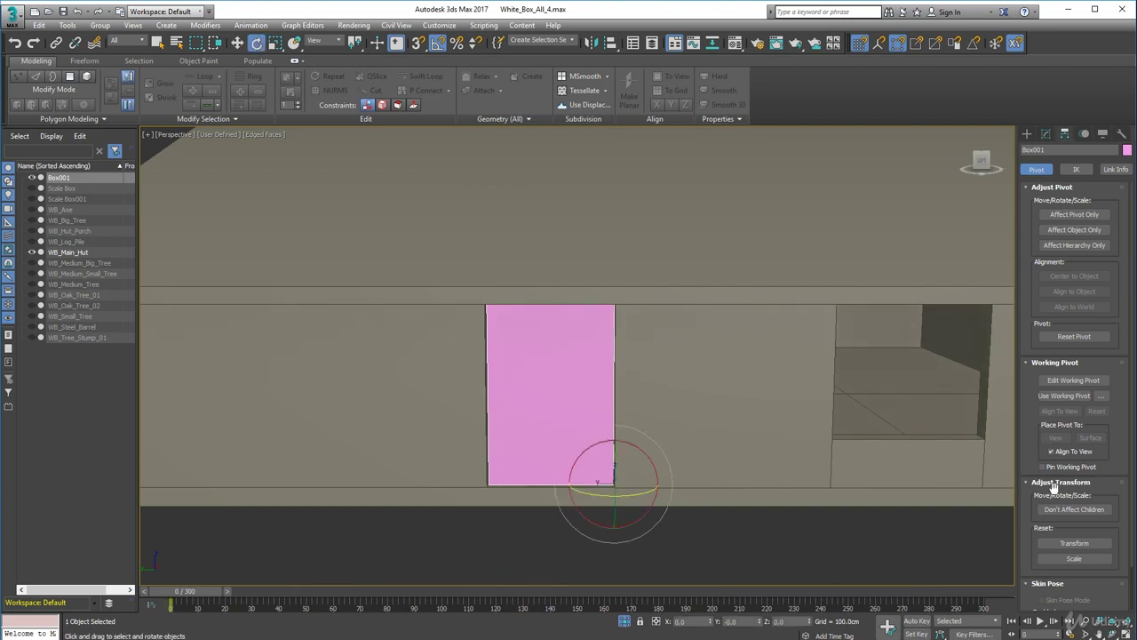
Turn on Auto Key and, at frame 30, rotate the door -80 degrees around Z to swing it open
left_click(916, 621)
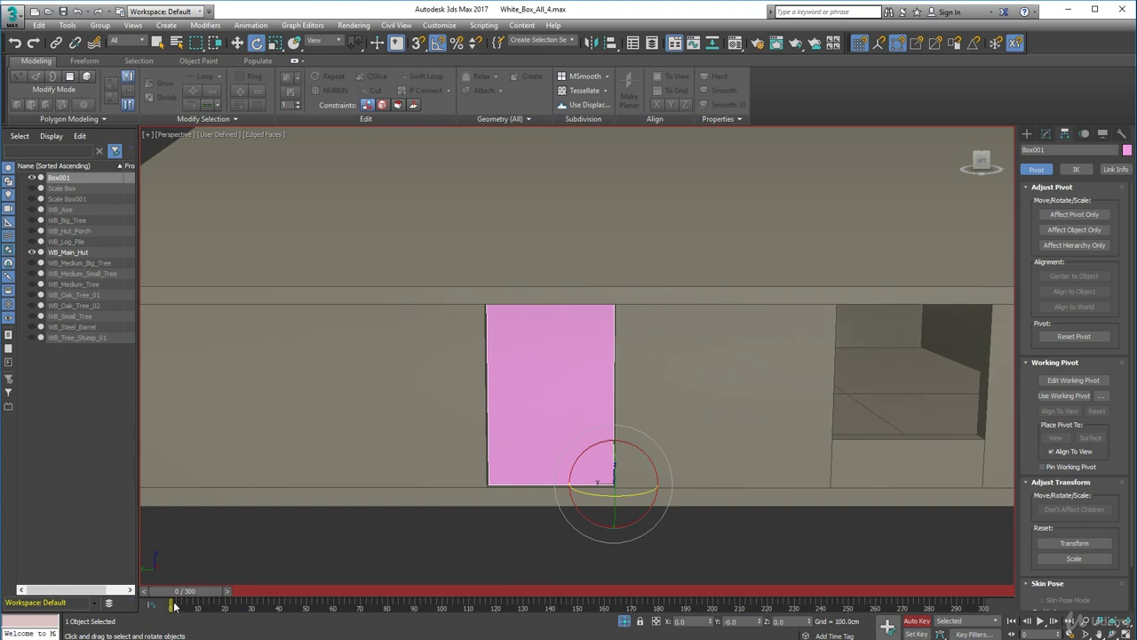
left_click_drag(190, 591, 269, 604)
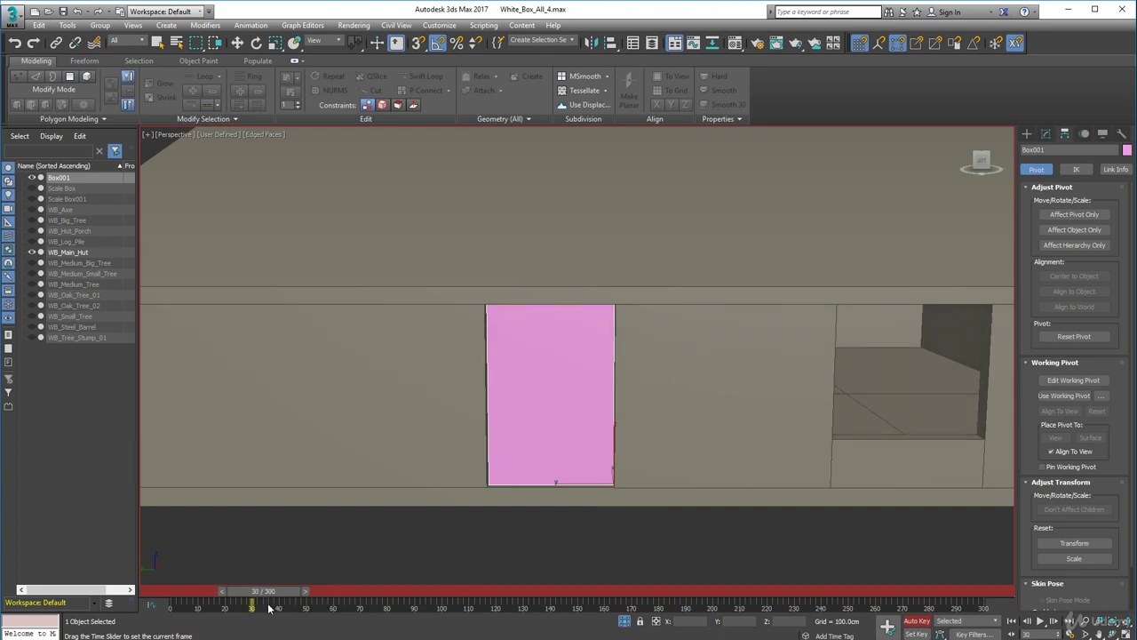
key("e")
left_click_drag(611, 498, 561, 495)
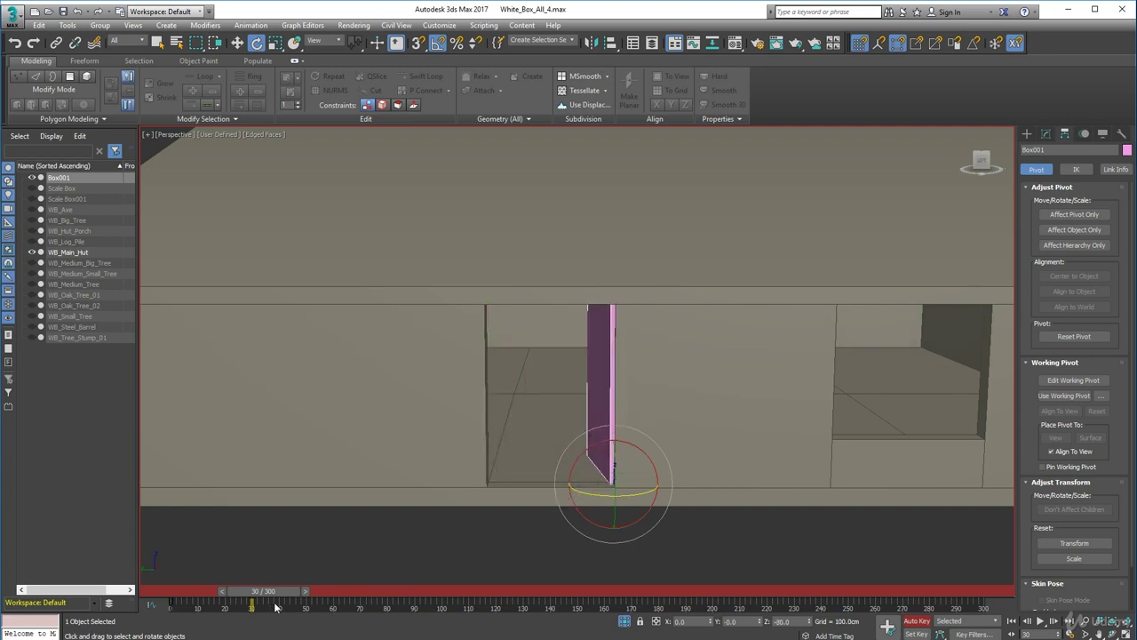
Move to frame 60 and copy the door's closed key from frame 0 to frame 60
left_click_drag(262, 596, 341, 604)
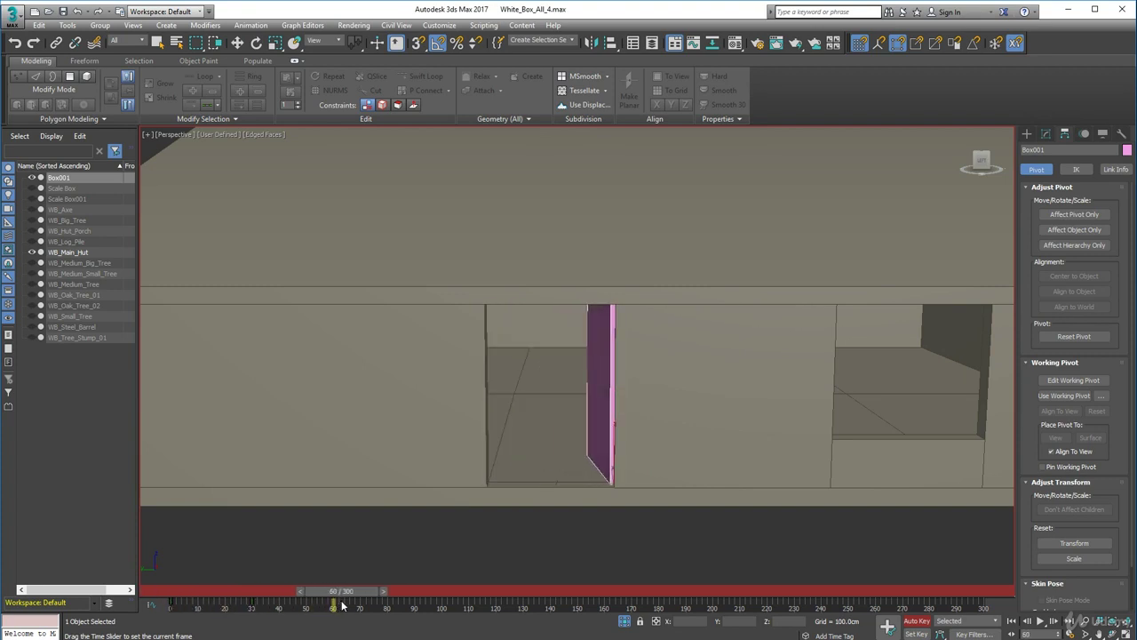
key("e")
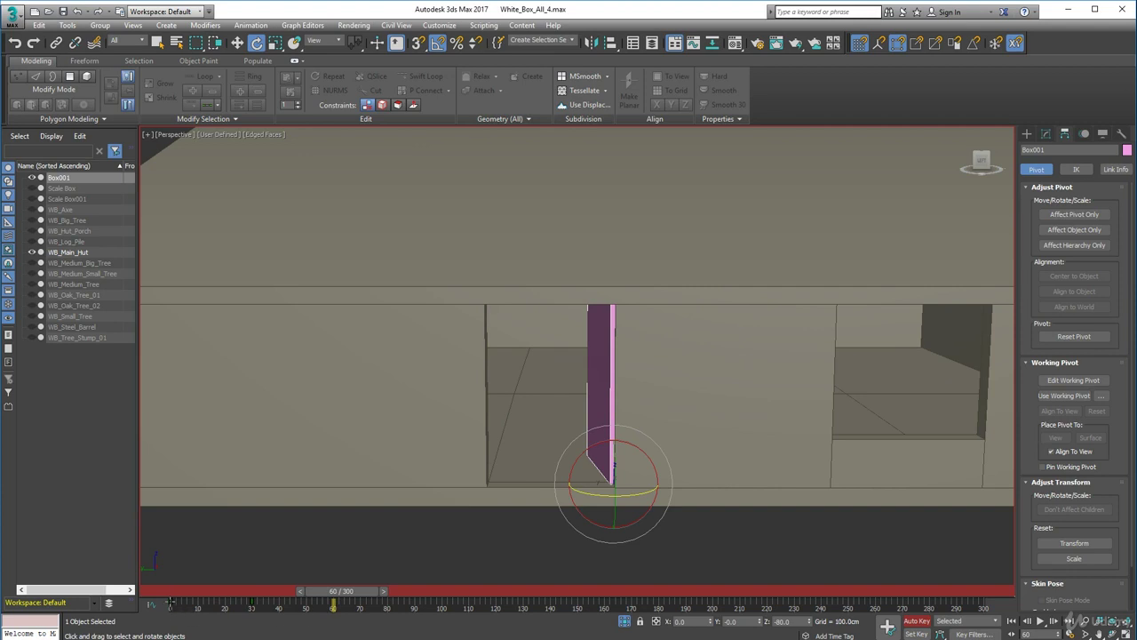
left_click_drag(171, 603, 229, 604, "shift")
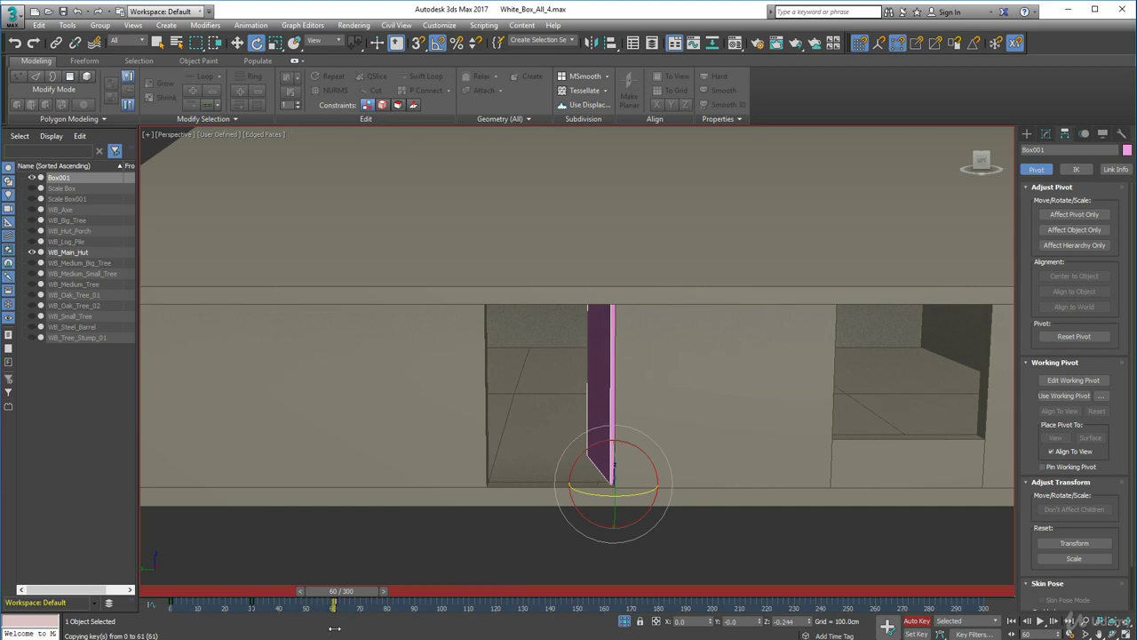
left_click_drag(332, 628, 332, 605, "shift")
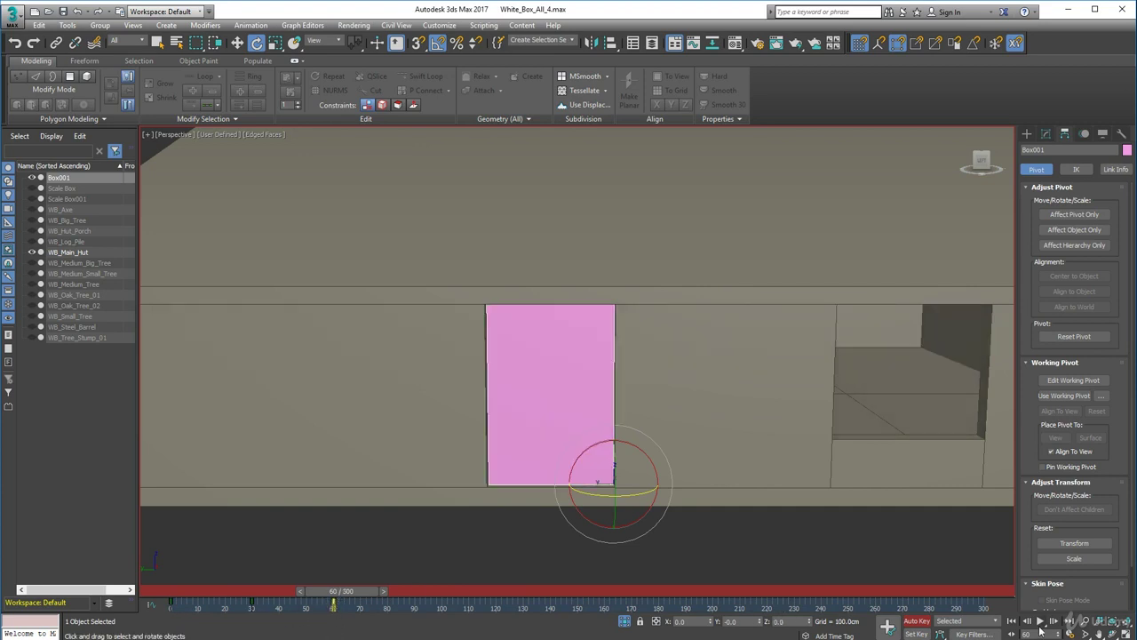
Play the door animation from the first frame to check its opening and closing, and stop playback
left_click(1011, 622)
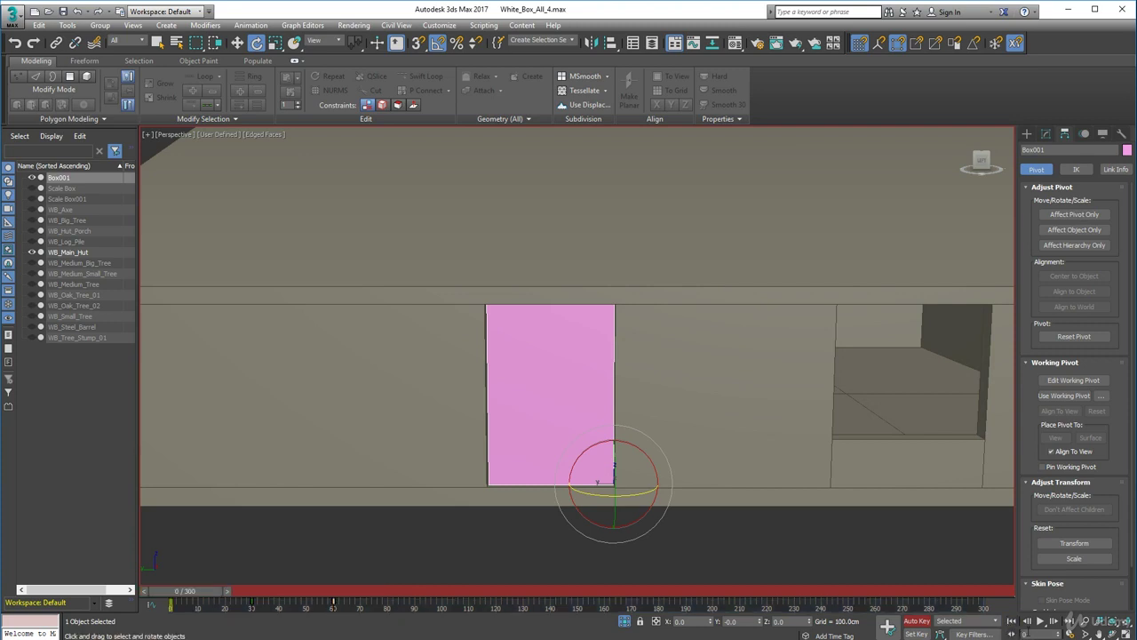
left_click(1040, 621)
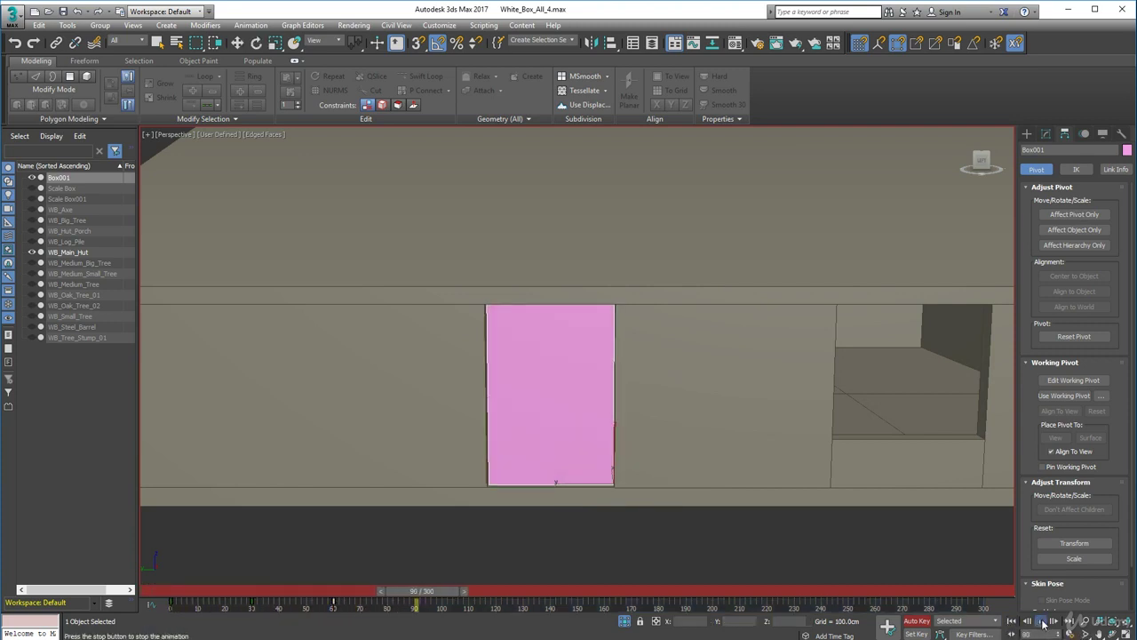
left_click(1040, 621)
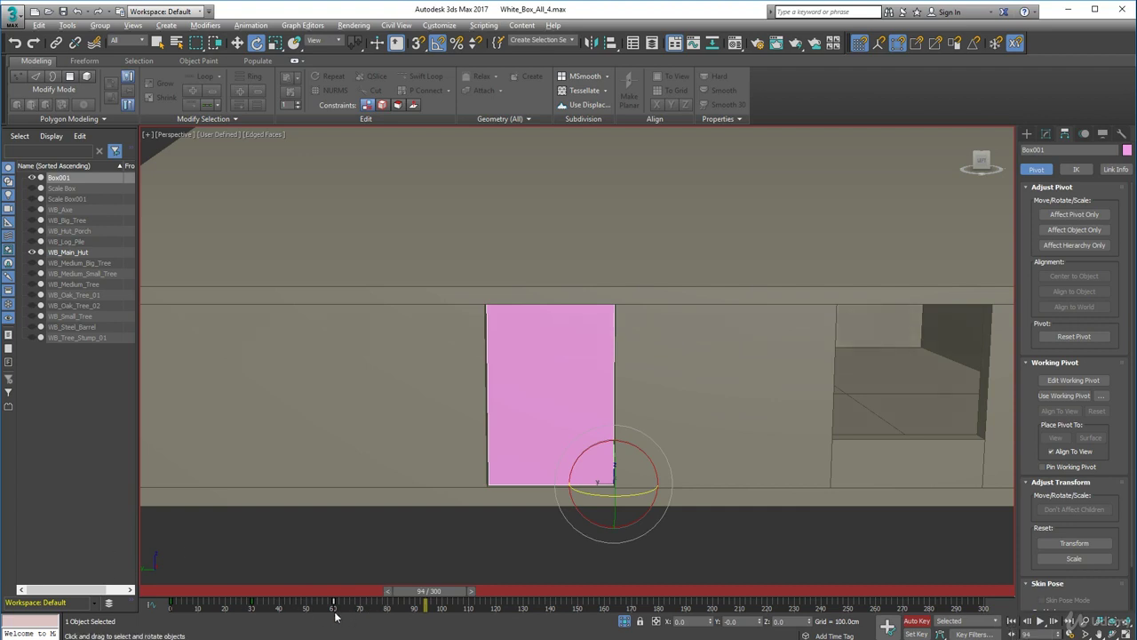
Turn off Auto Key and set the animation's end time to 60
key("alt")
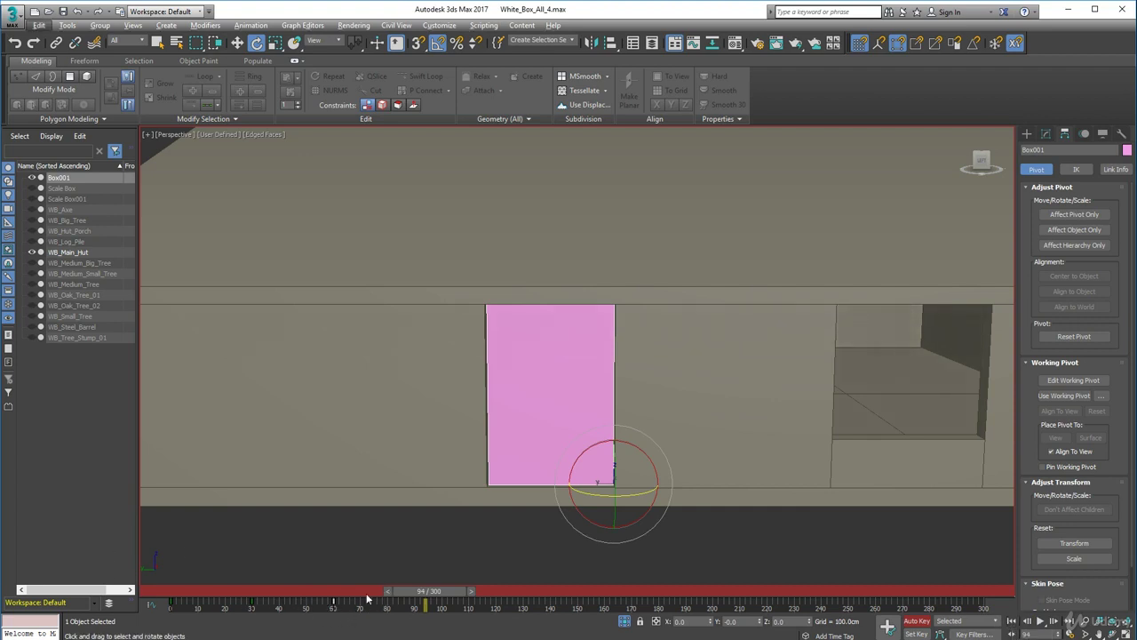
left_click(917, 621)
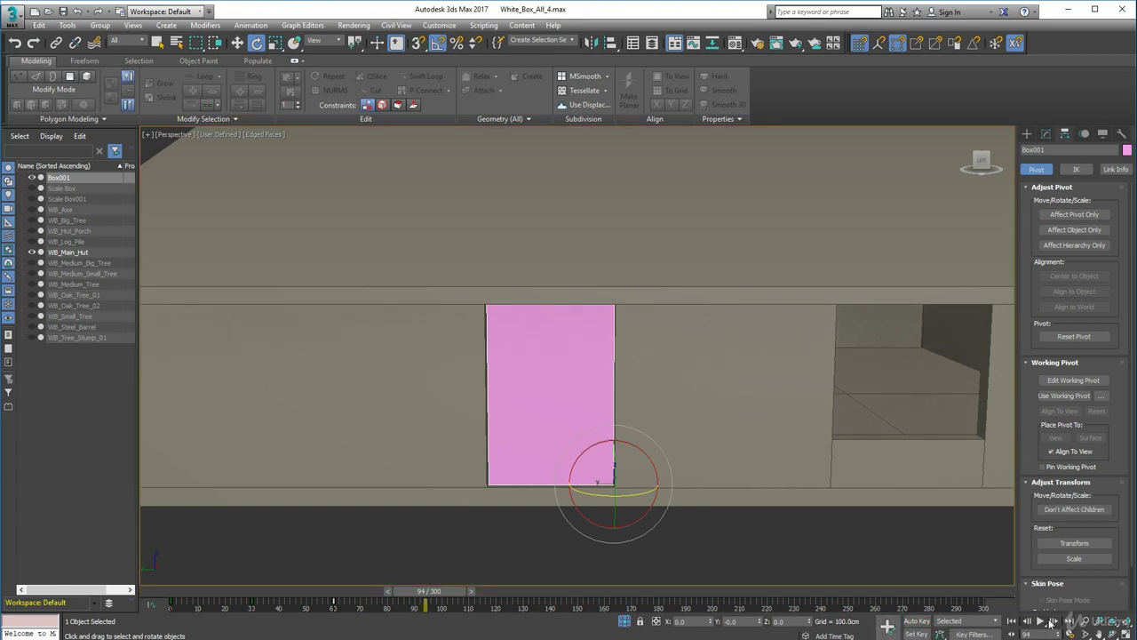
right_click(1041, 621)
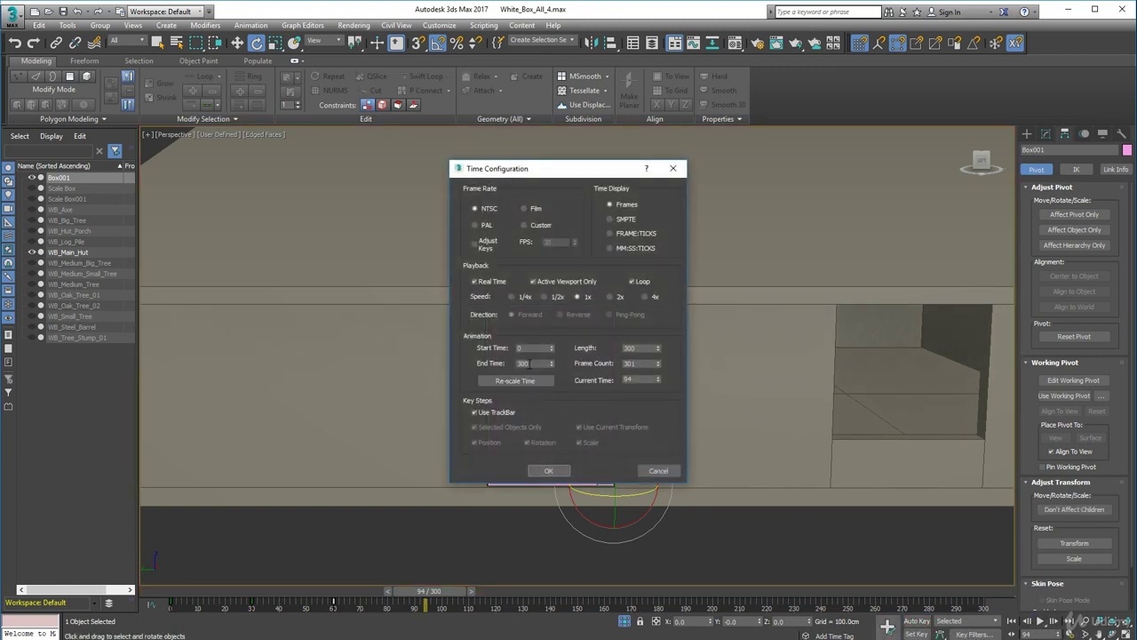
type("60")
key("Return")
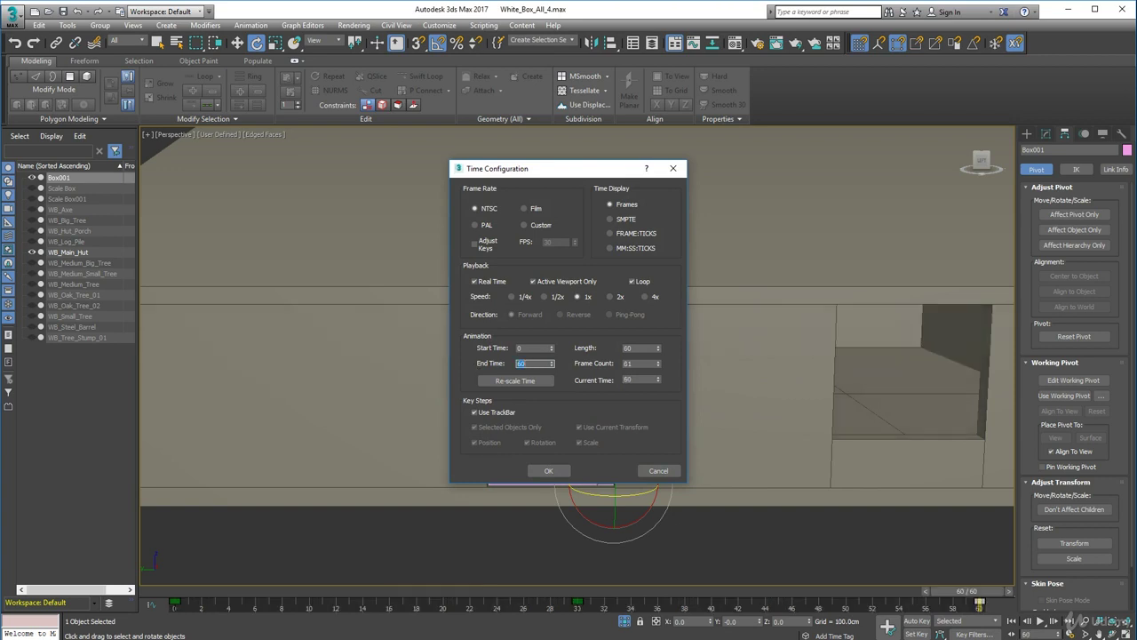
left_click(549, 471)
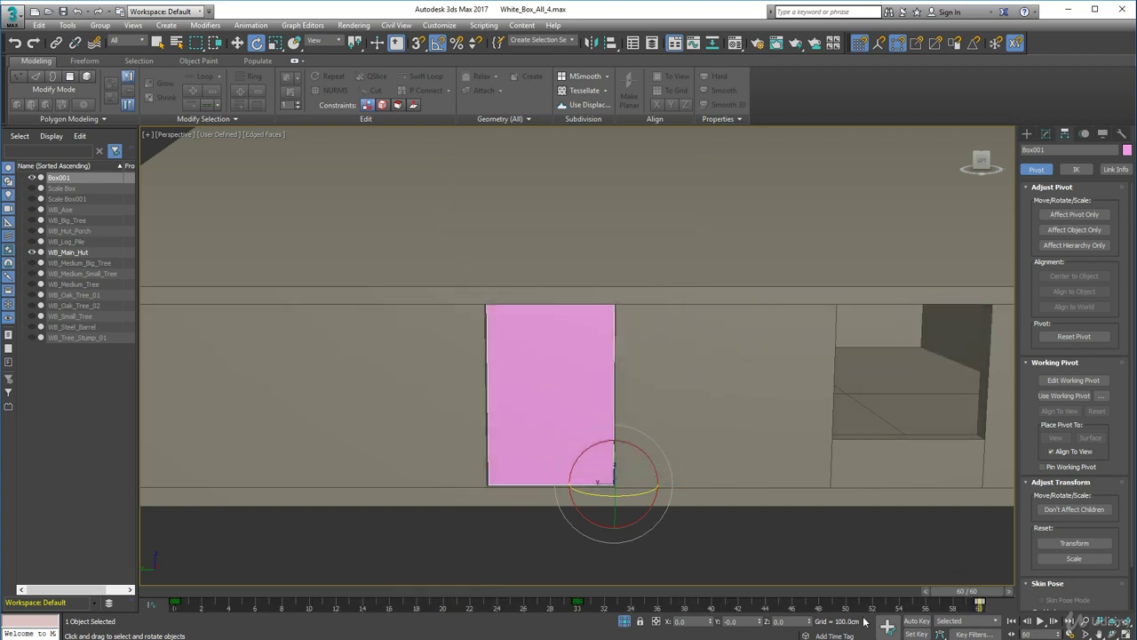
Play the looping door animation from the front and from an angled view, stop it and return to frame 0
left_click(1045, 621)
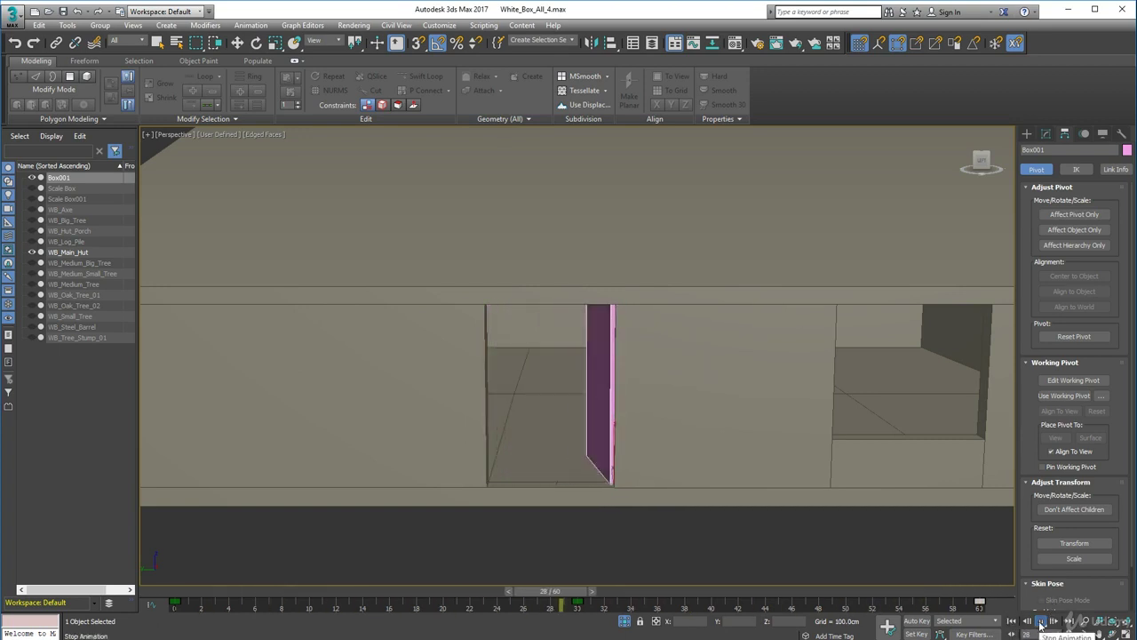
left_click(1041, 621)
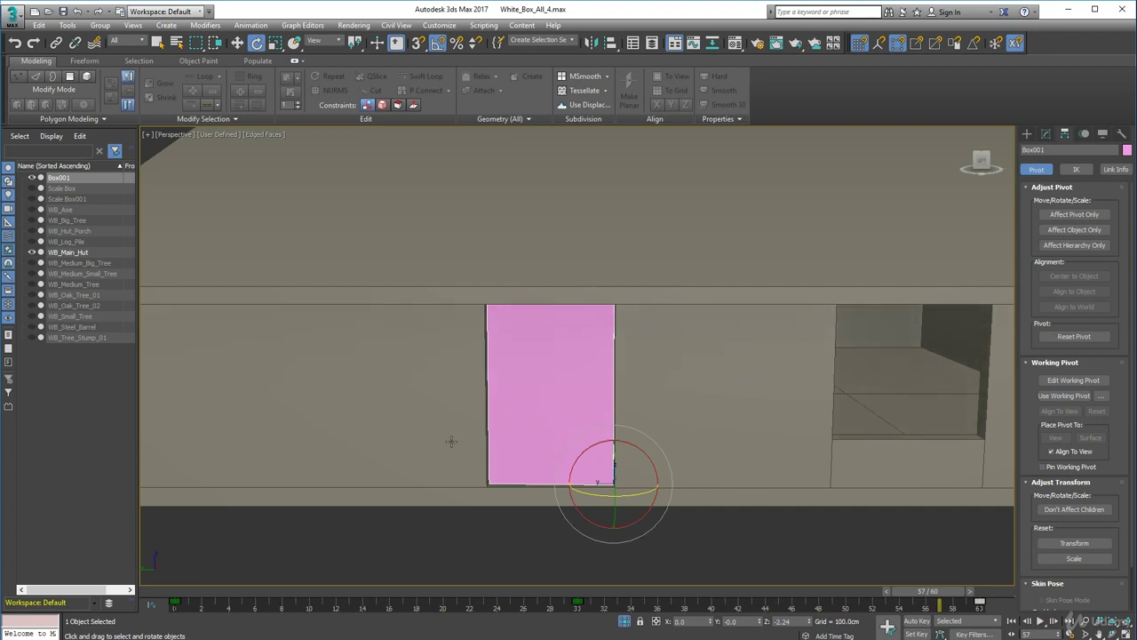
mouse_move(452, 442)
middle_mouse_down("alt")
mouse_move(431, 418)
mouse_move(548, 449)
mouse_move(426, 442)
mouse_move(453, 428)
middle_mouse_up("alt")
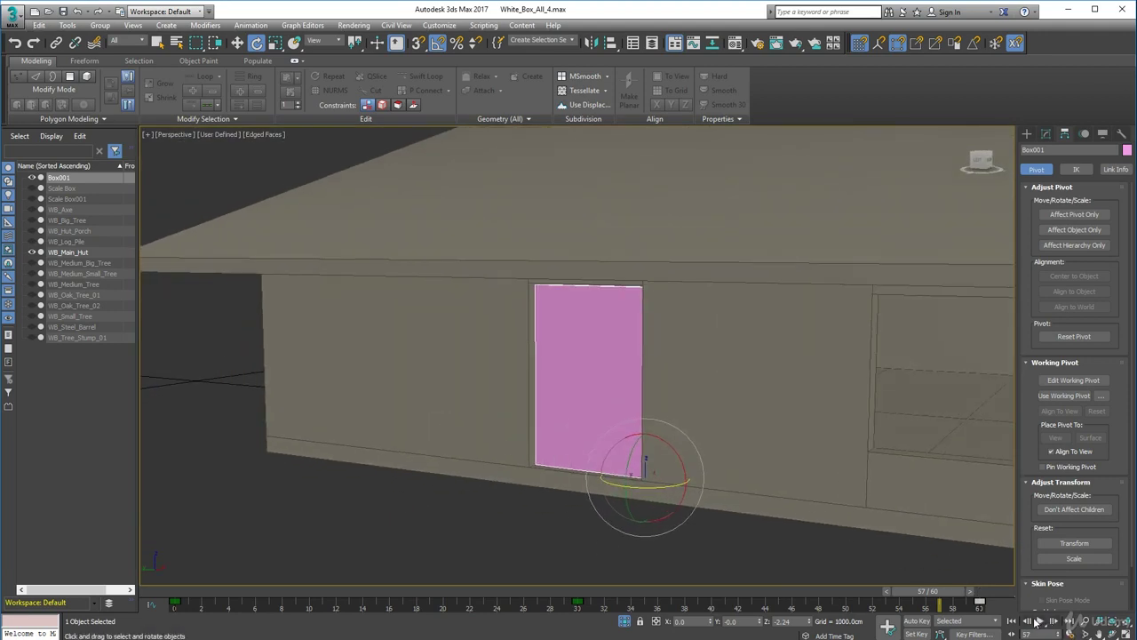
left_click(1040, 621)
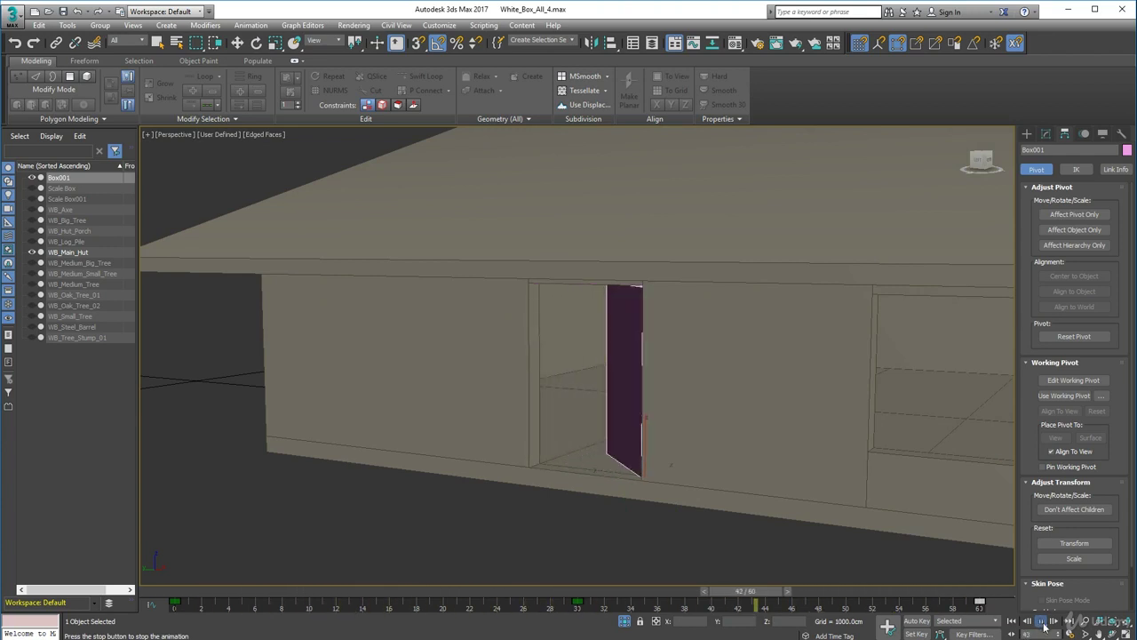
left_click(1041, 622)
key("e")
left_click(1012, 621)
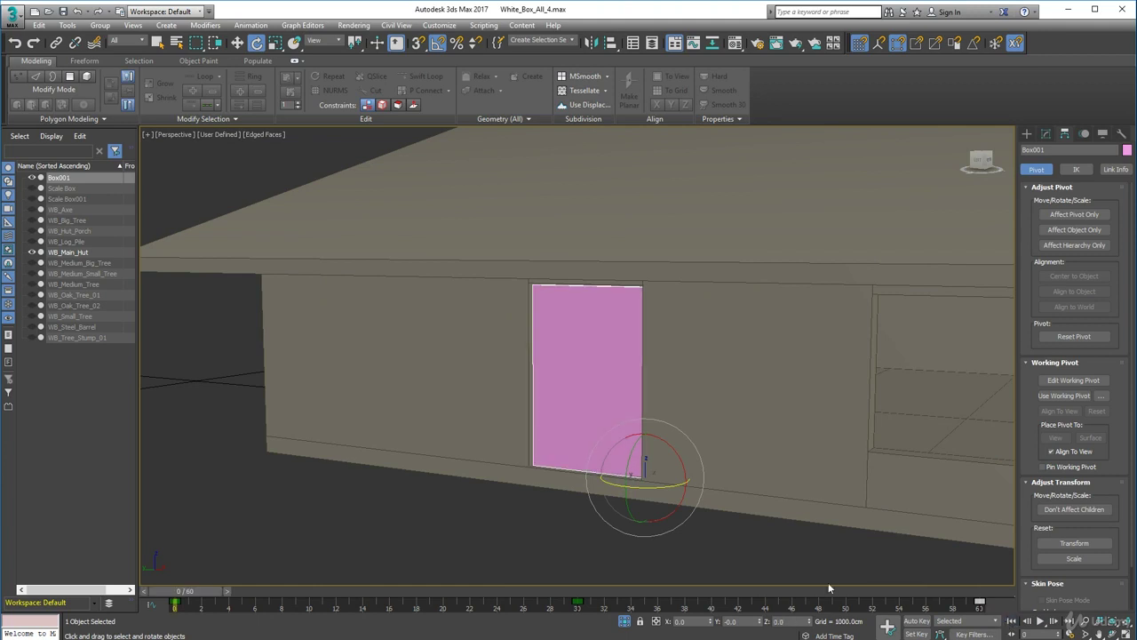